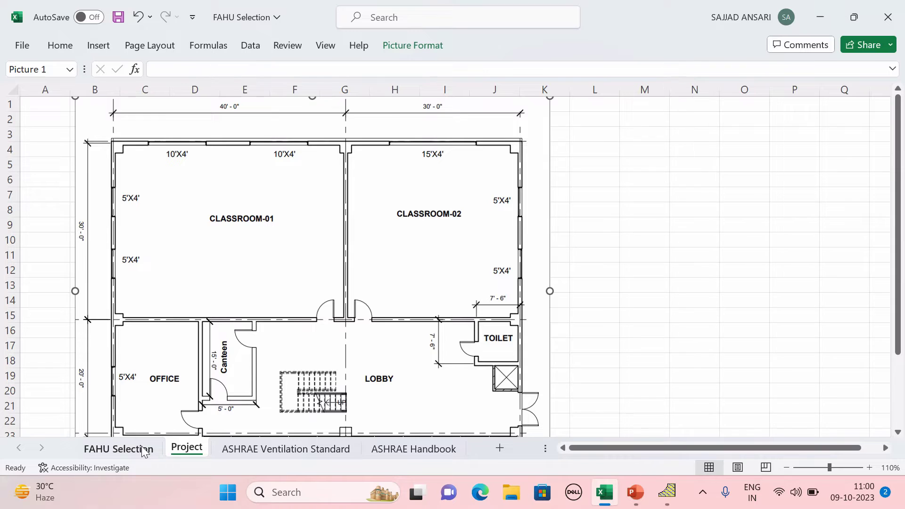
Step: Open the FAHU Selection sheet, then view the Project sheet's floor plan of the spaces
click(119, 448)
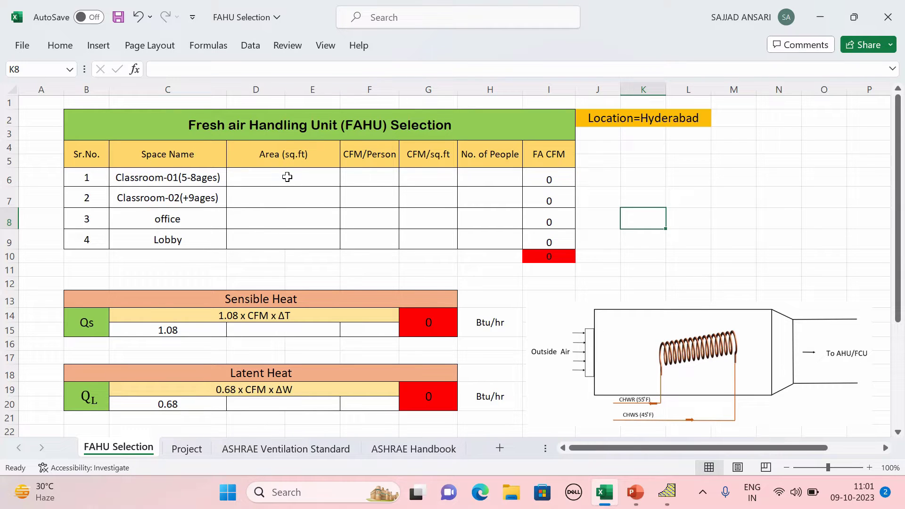
click(187, 449)
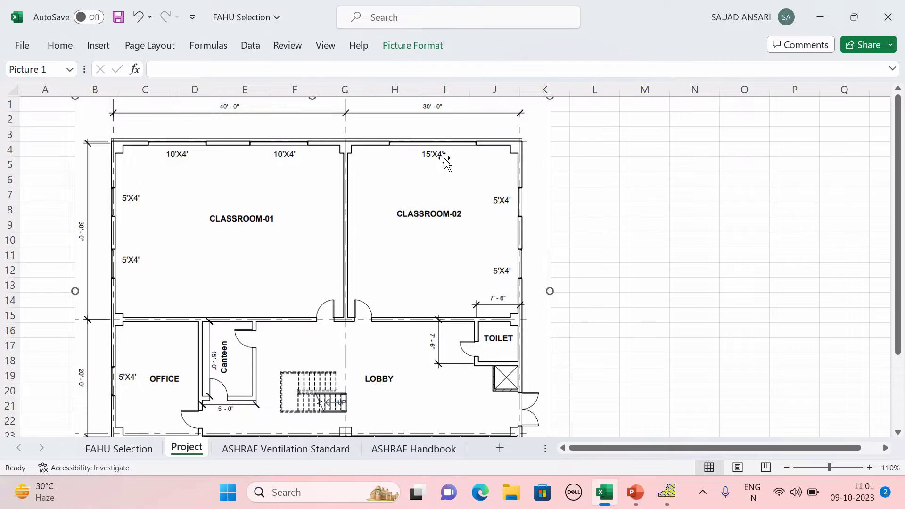
scroll(141, 337, down, 2)
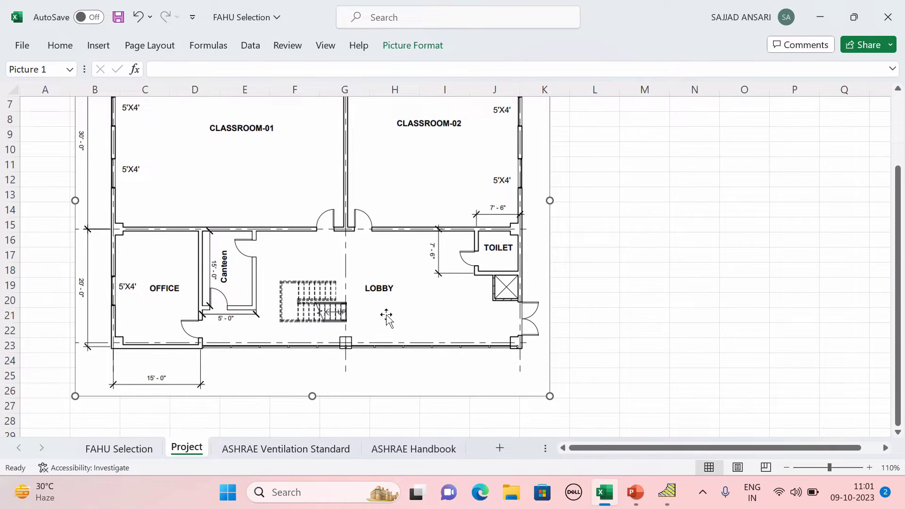
scroll(378, 322, up, 1)
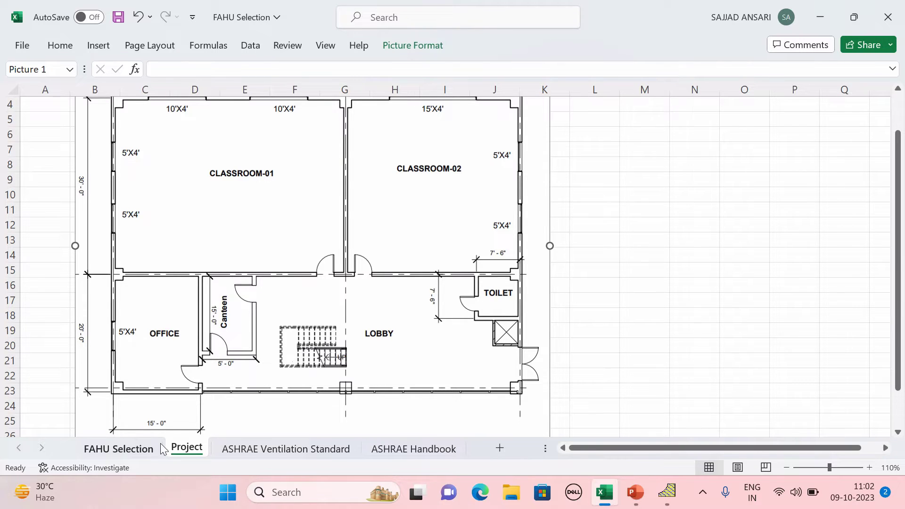
click(136, 448)
Step: Enter areas 1200, 900, 300 and 935 sq.ft for Classroom-01, Classroom-02, office and Lobby
click(294, 178)
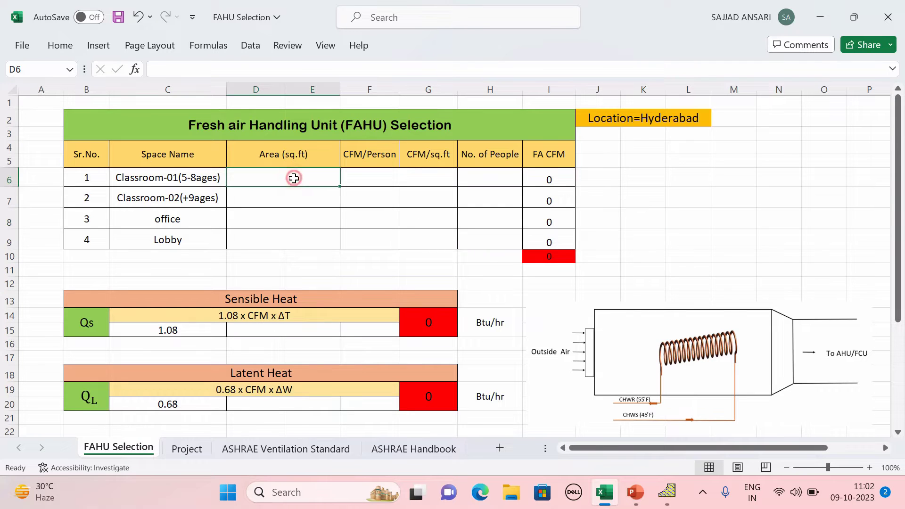
text(1200)
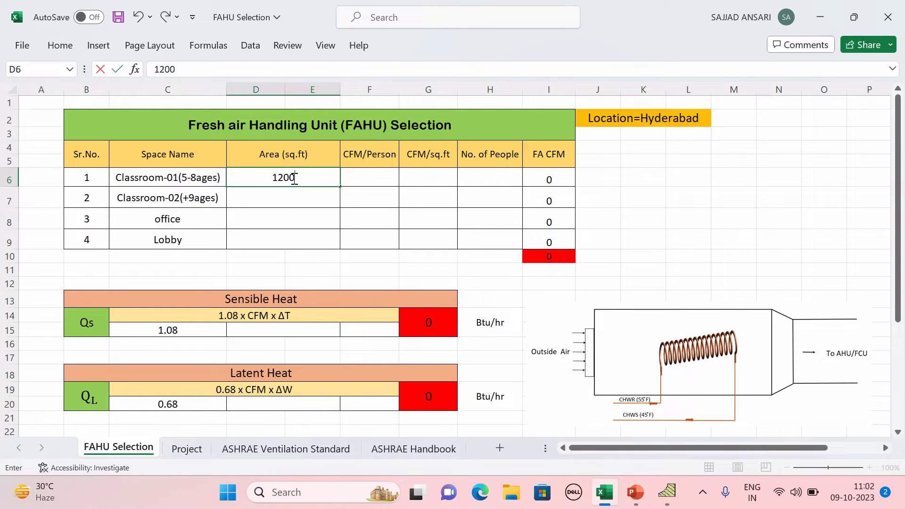
click(274, 196)
text(900)
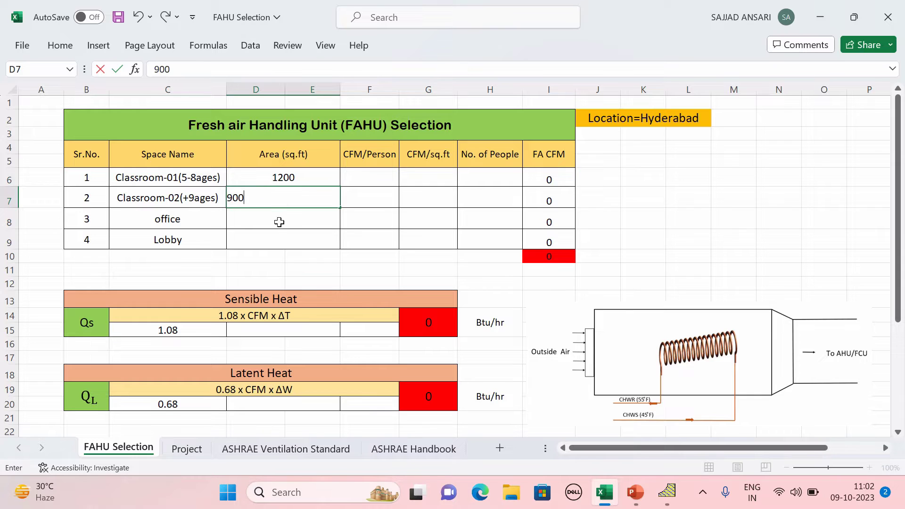
click(280, 222)
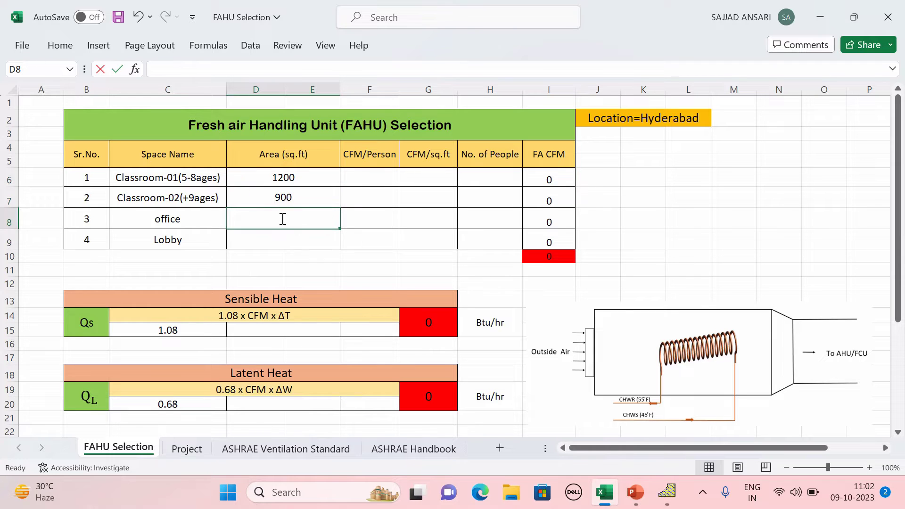
text(300)
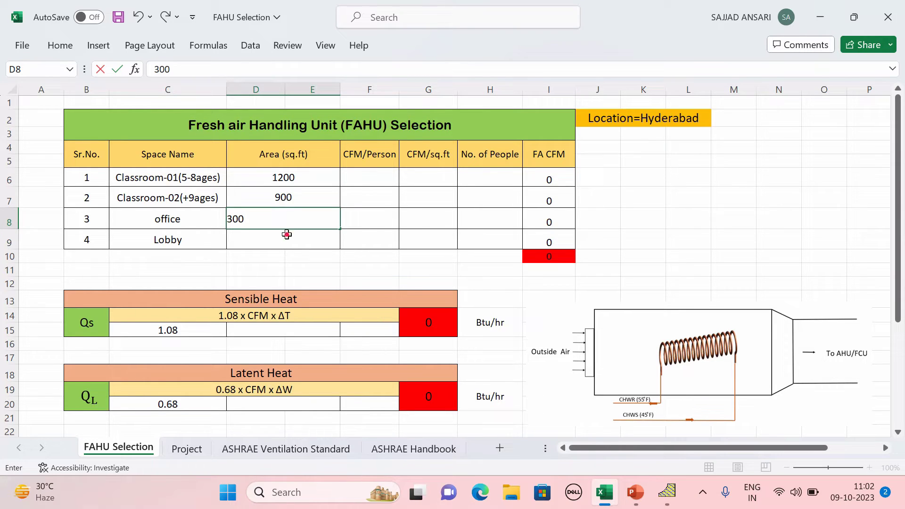
click(287, 234)
text(9)
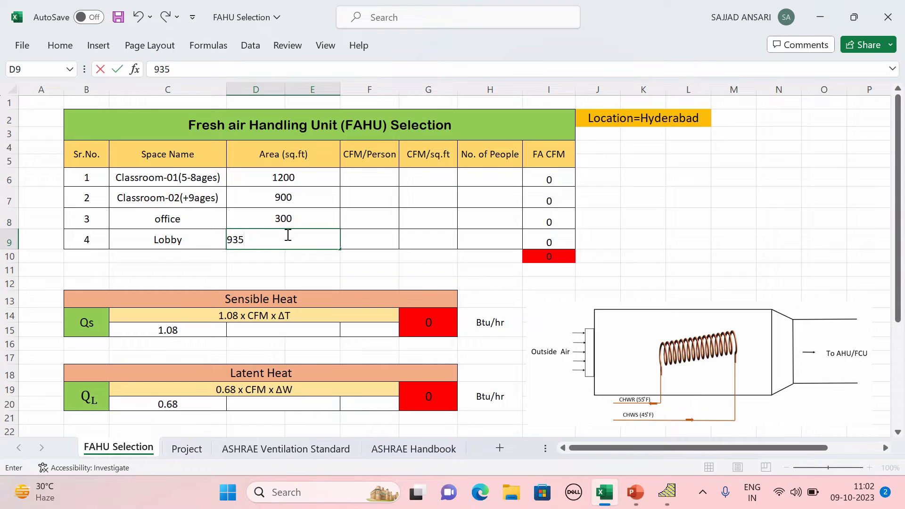
text(35)
click(310, 274)
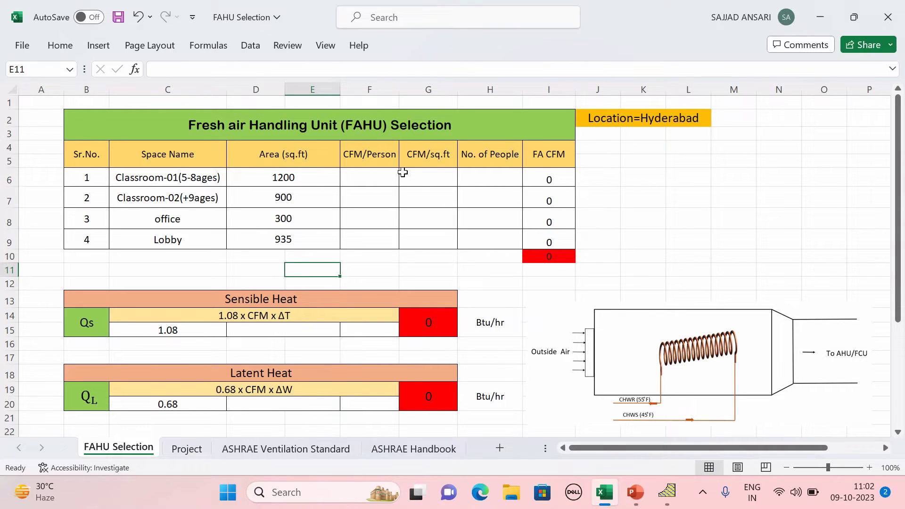
click(261, 449)
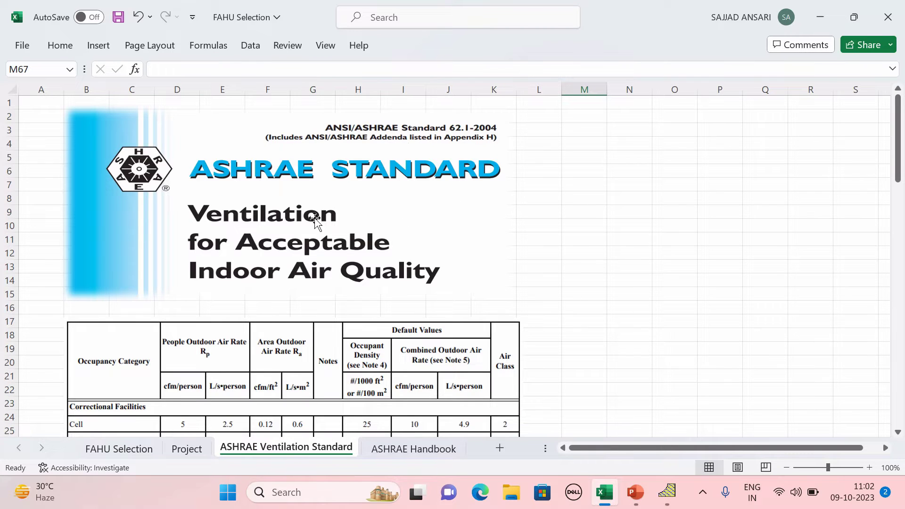
scroll(386, 267, down, 11)
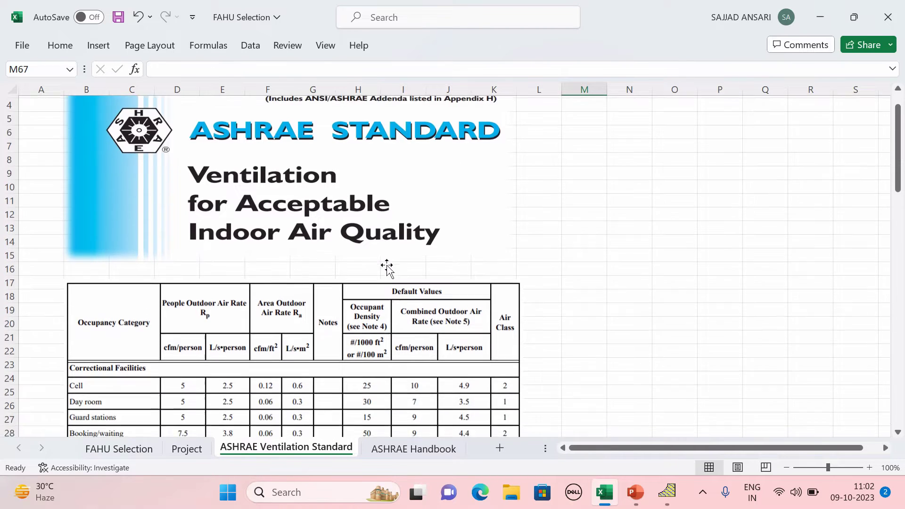
scroll(386, 268, down, 6)
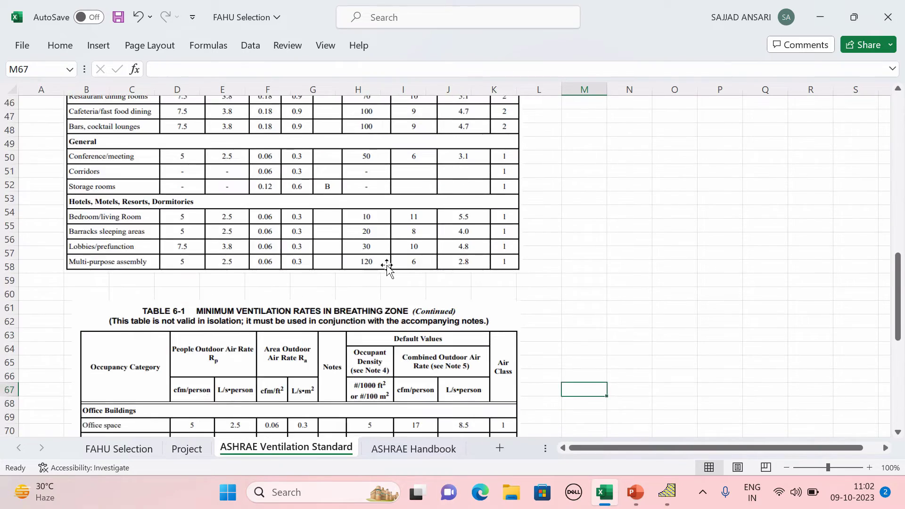
scroll(387, 268, up, 9)
scroll(386, 268, up, 5)
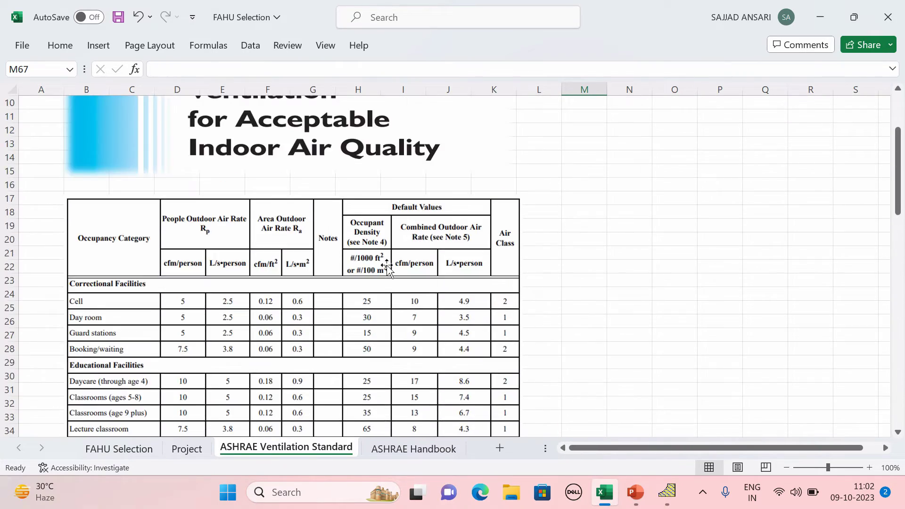
scroll(386, 268, down, 13)
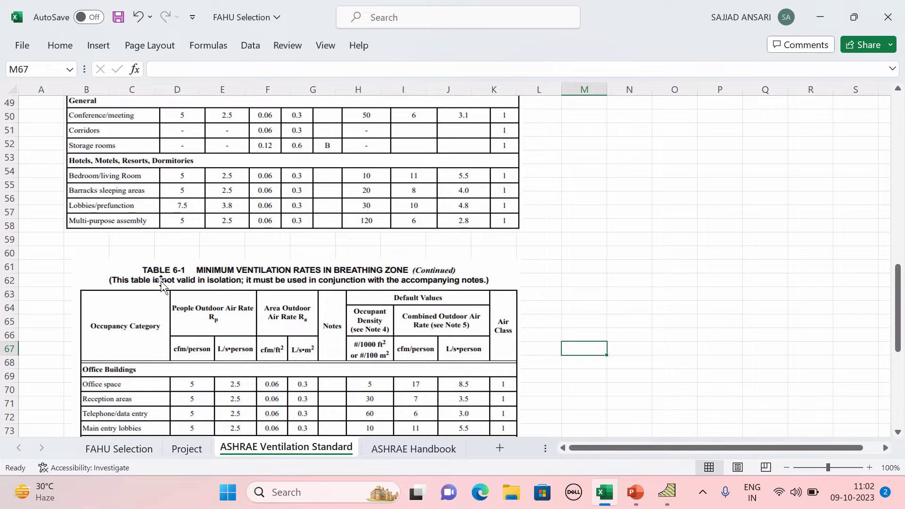
scroll(265, 269, up, 16)
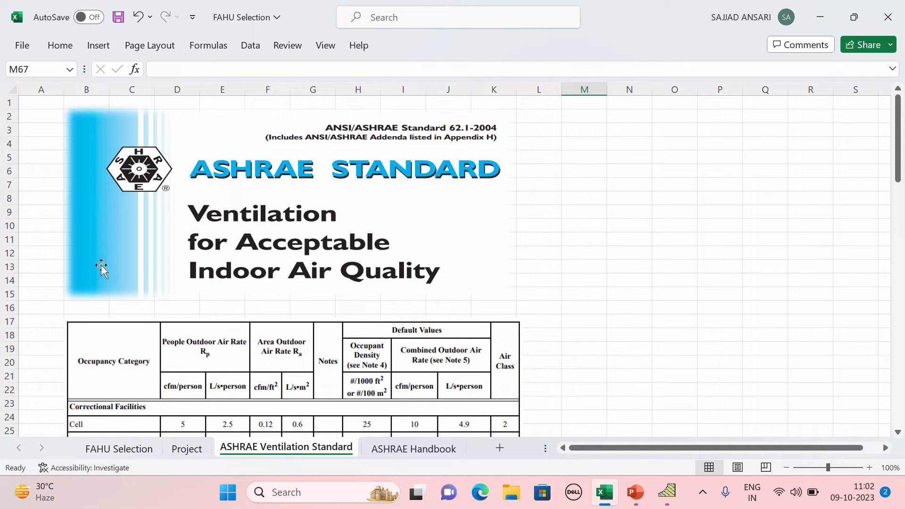
scroll(158, 300, down, 3)
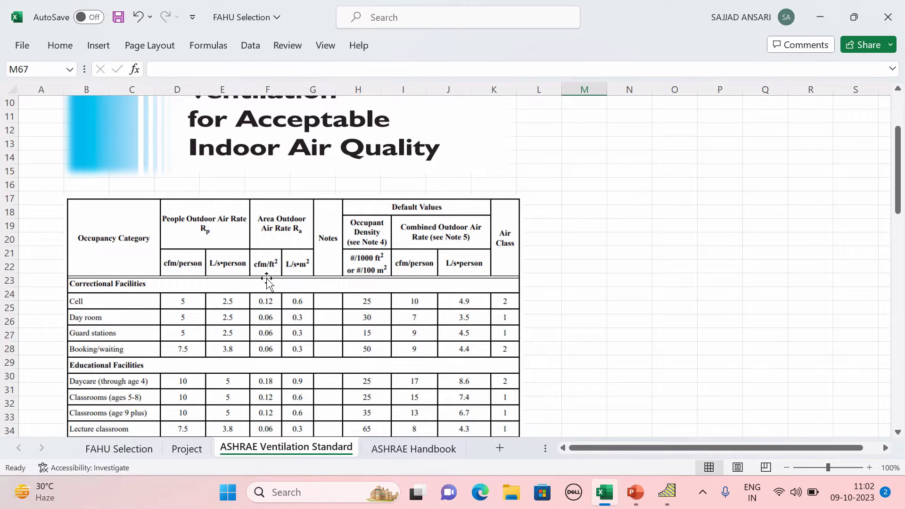
scroll(265, 281, down, 2)
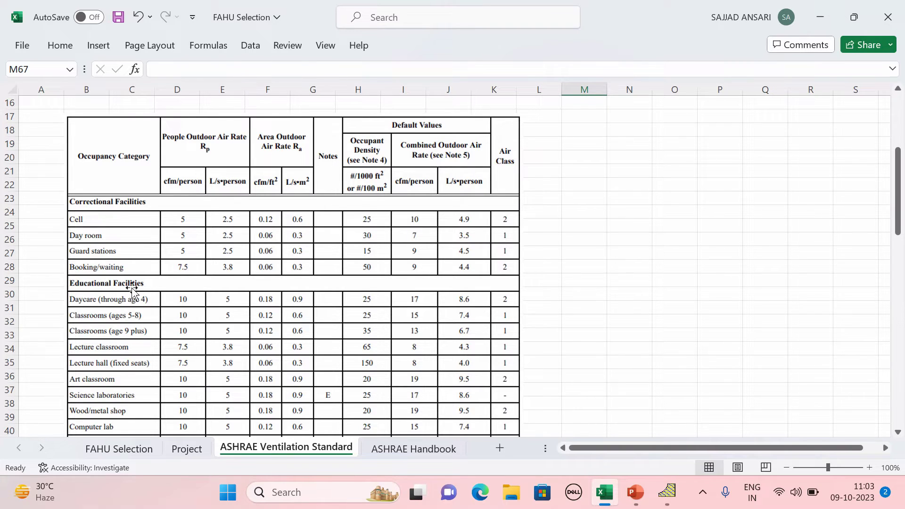
scroll(133, 218, down, 1)
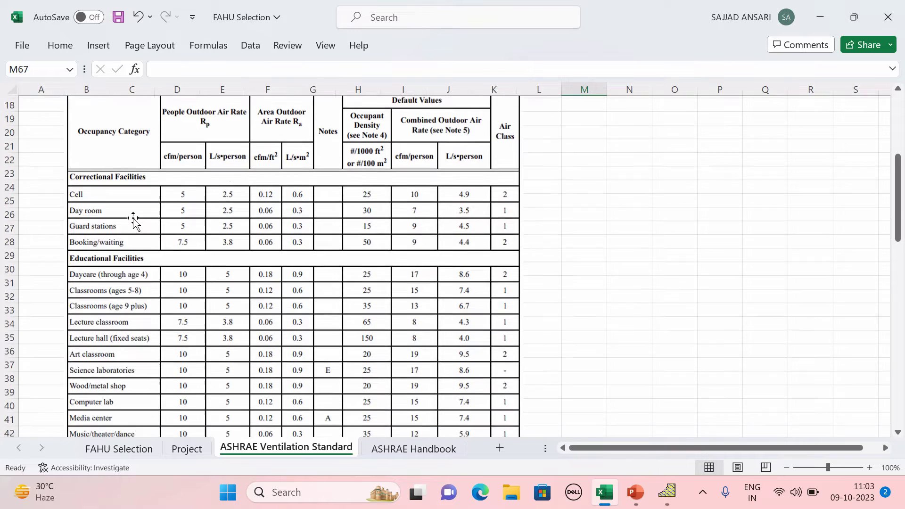
scroll(108, 278, down, 1)
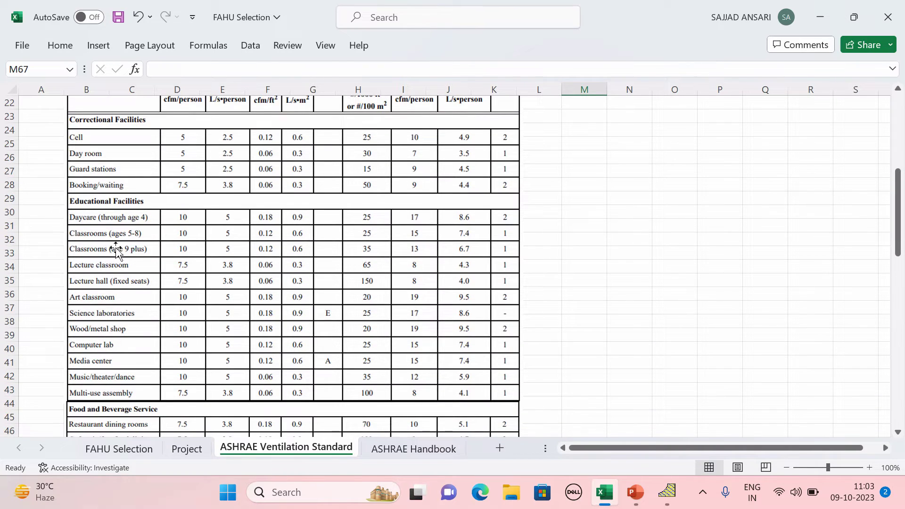
scroll(127, 268, up, 1)
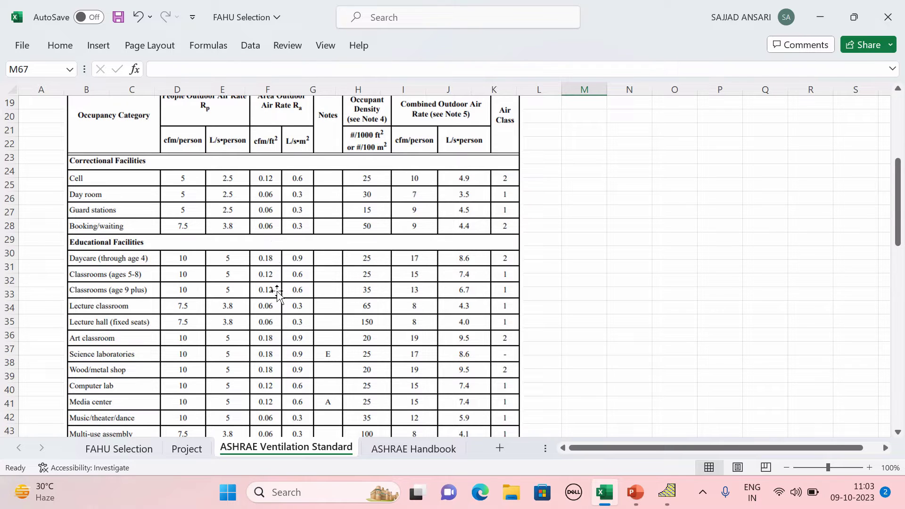
click(127, 455)
Step: Give both classrooms 10 CFM/person and 0.12 CFM/sq.ft
click(364, 175)
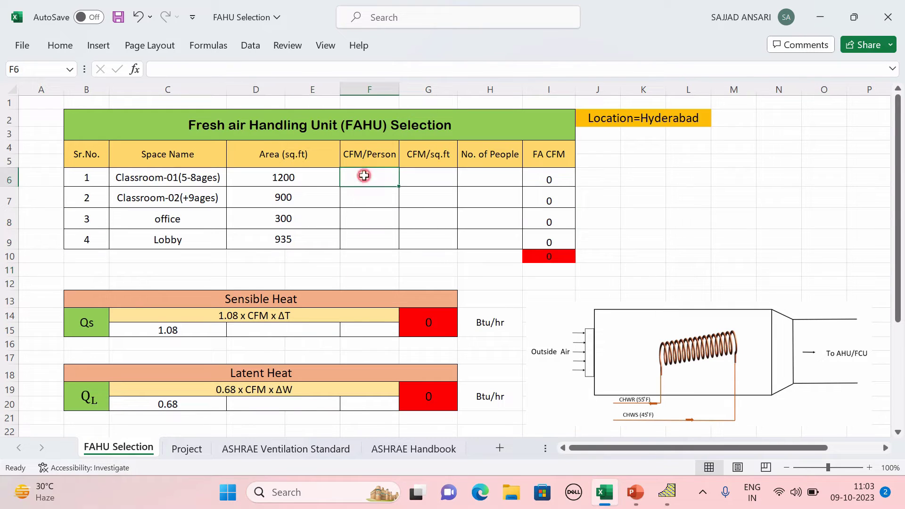
text(10)
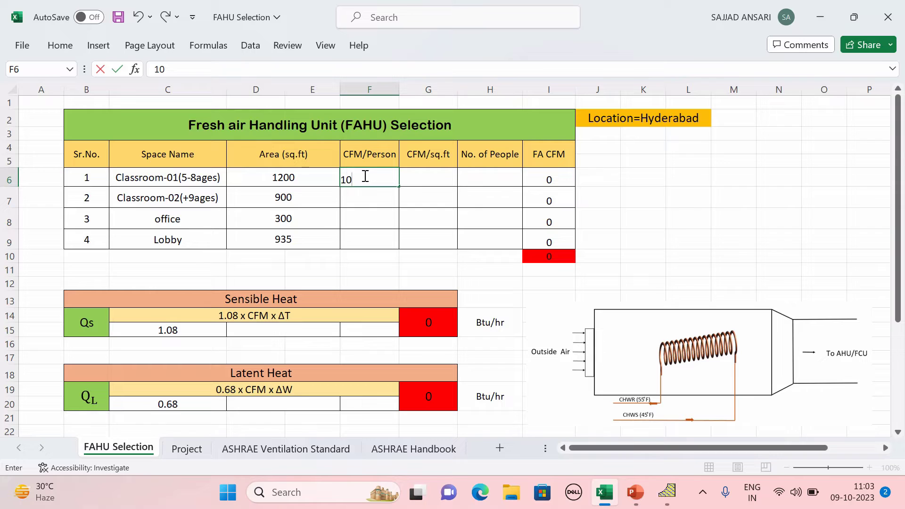
click(361, 205)
text(10)
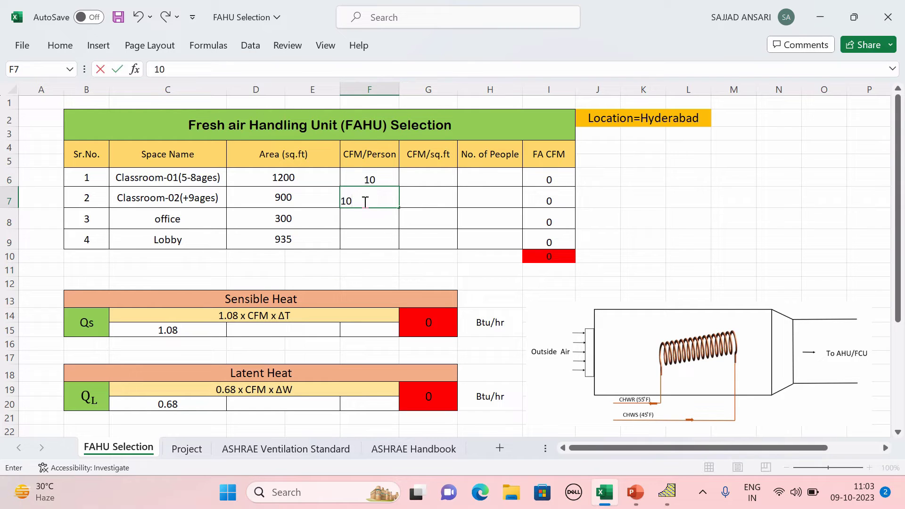
click(428, 178)
text(0.12)
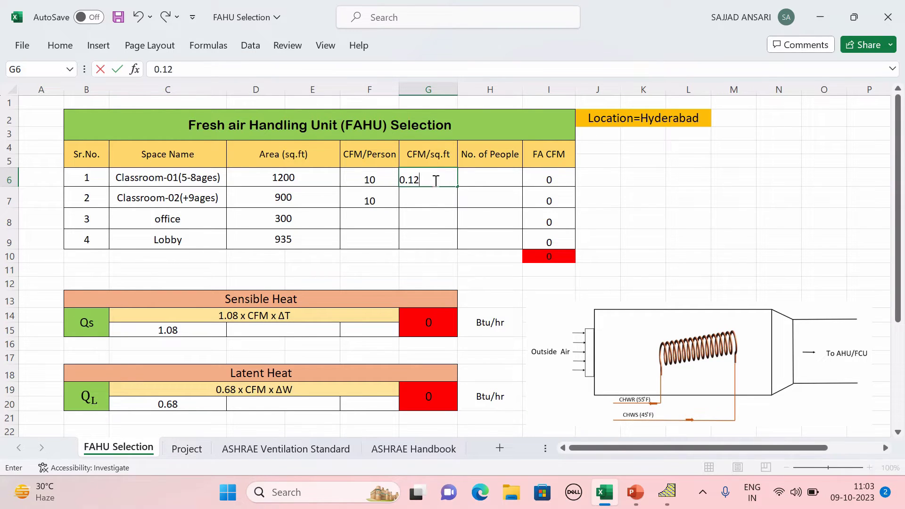
click(445, 198)
text(0)
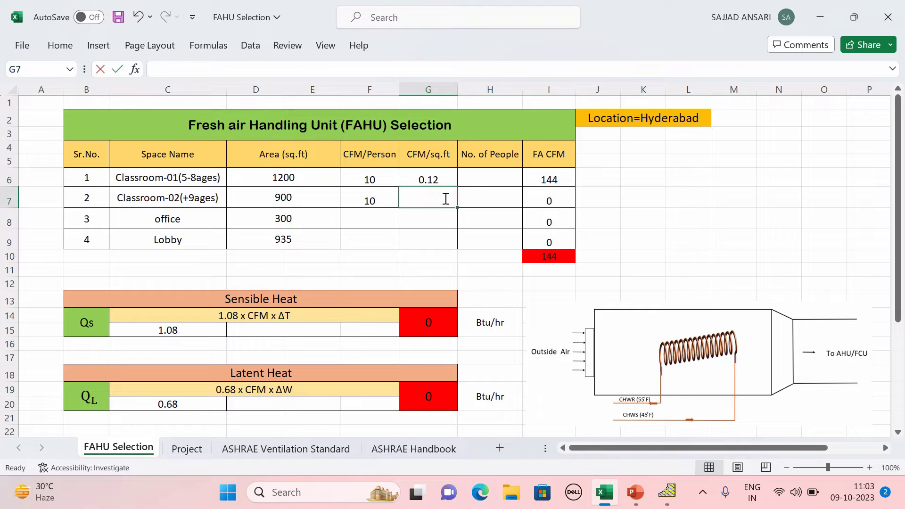
text(.12)
click(454, 255)
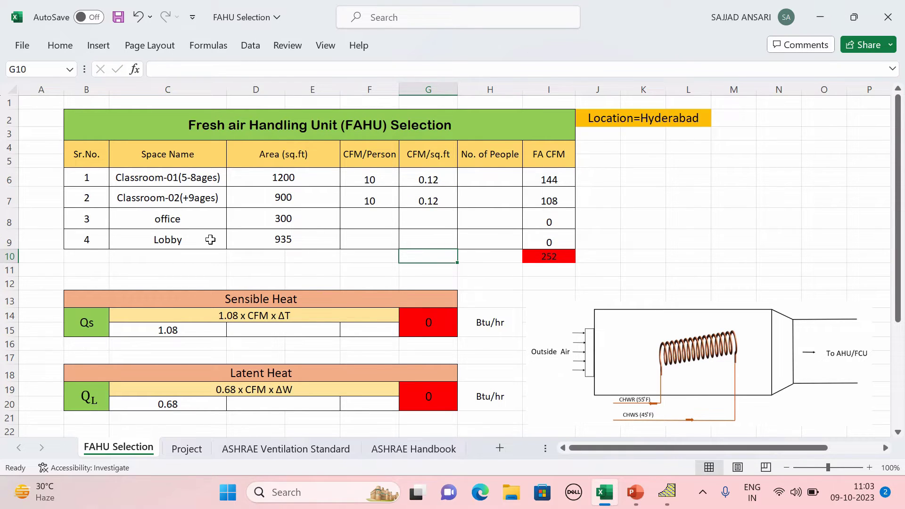
Step: Look up the office ventilation rates in the ASHRAE standard sheet
click(293, 449)
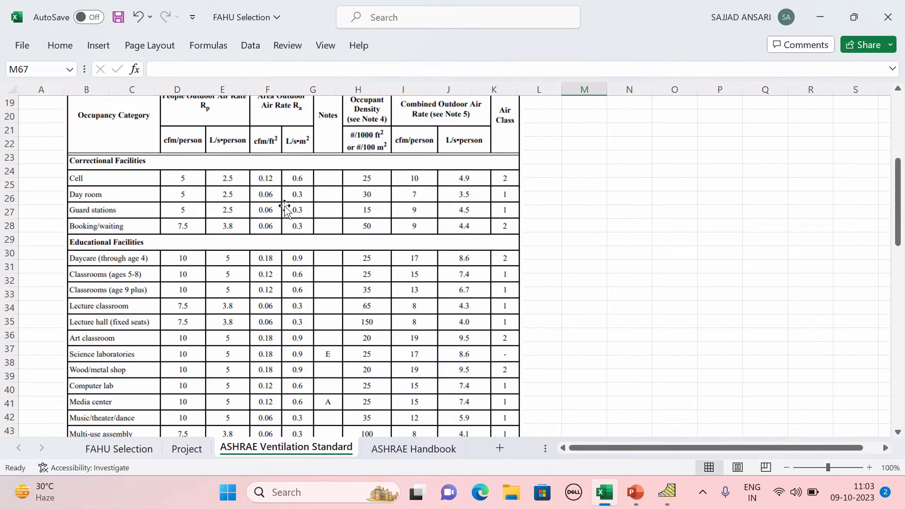
scroll(285, 207, down, 14)
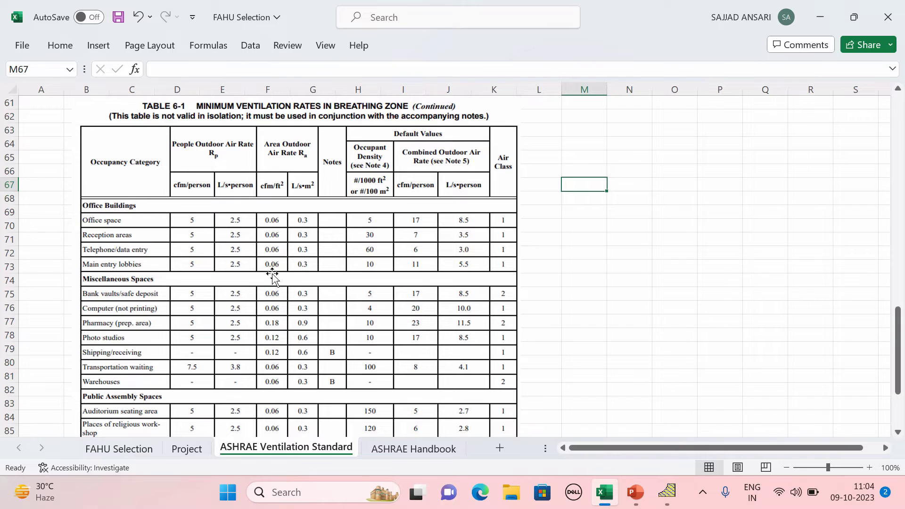
click(141, 448)
Step: Give the office and Lobby 5 CFM/person and 0.06 CFM/sq.ft
click(353, 219)
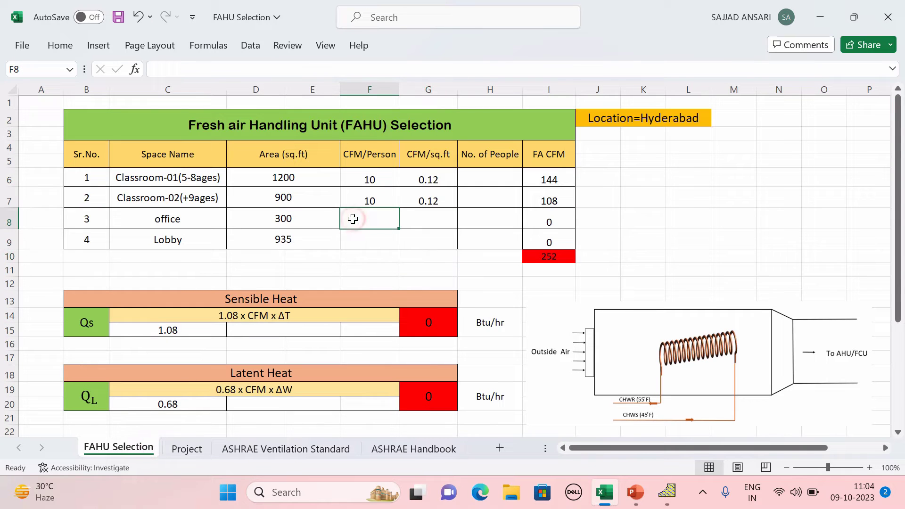
text(5)
key(Return)
text(5)
click(424, 212)
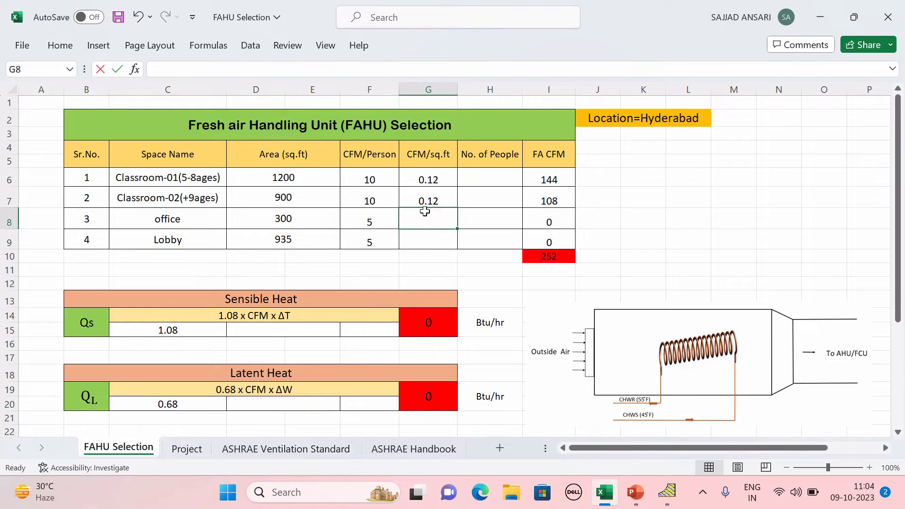
text(0.06)
click(426, 241)
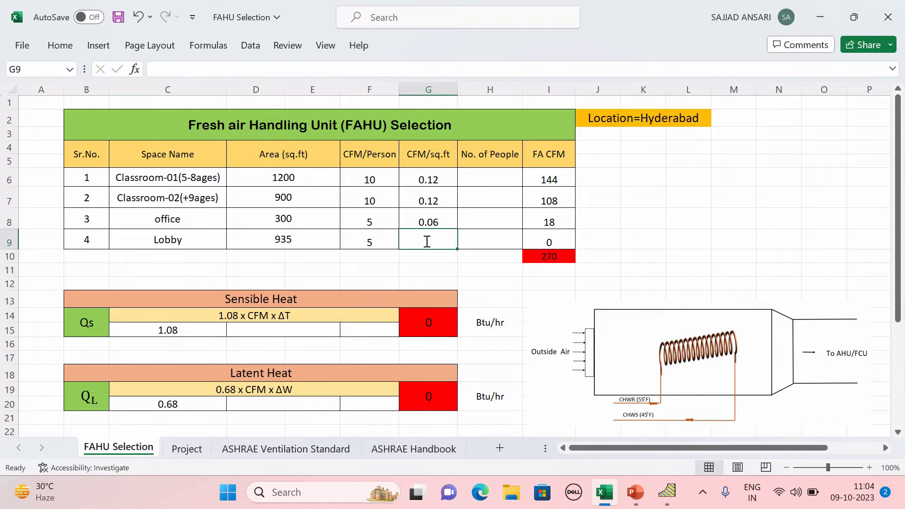
text(0.06)
click(485, 273)
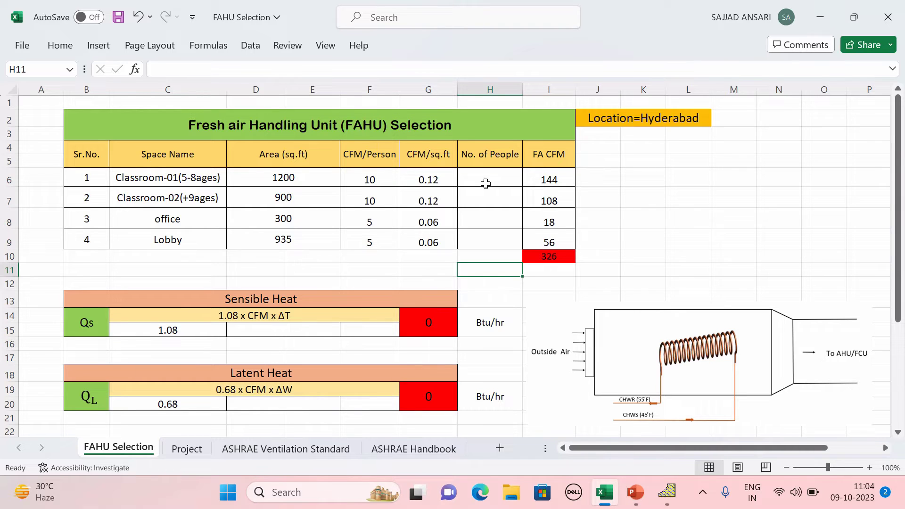
Step: Select H6 and scroll the ASHRAE Ventilation Standard sheet up to the classroom occupant densities
click(486, 182)
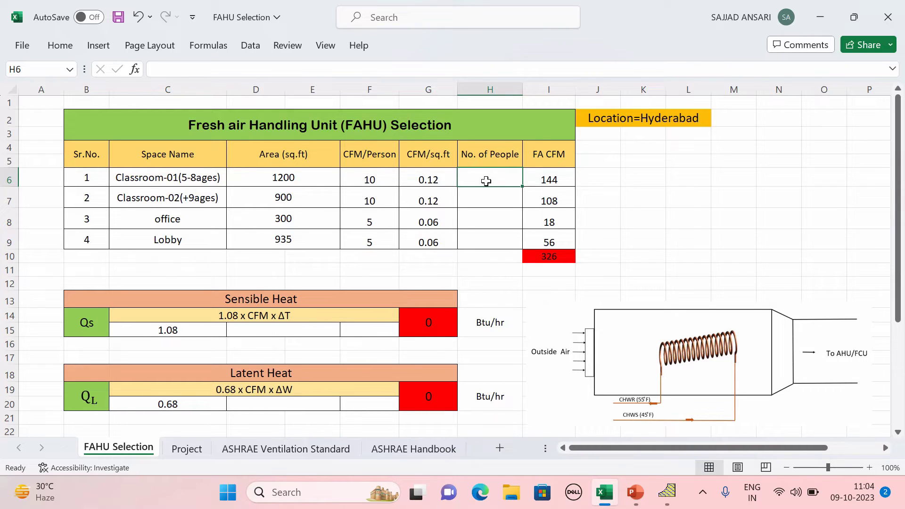
click(255, 451)
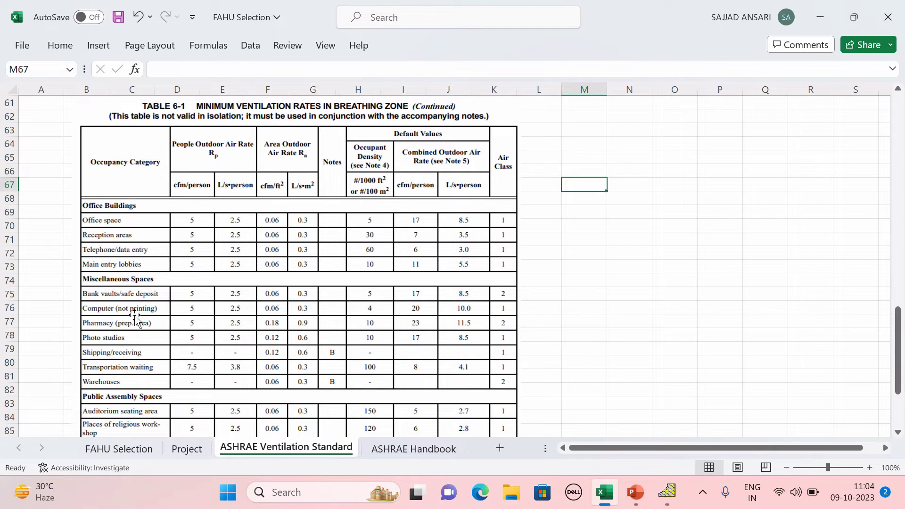
scroll(152, 323, up, 6)
scroll(151, 324, up, 8)
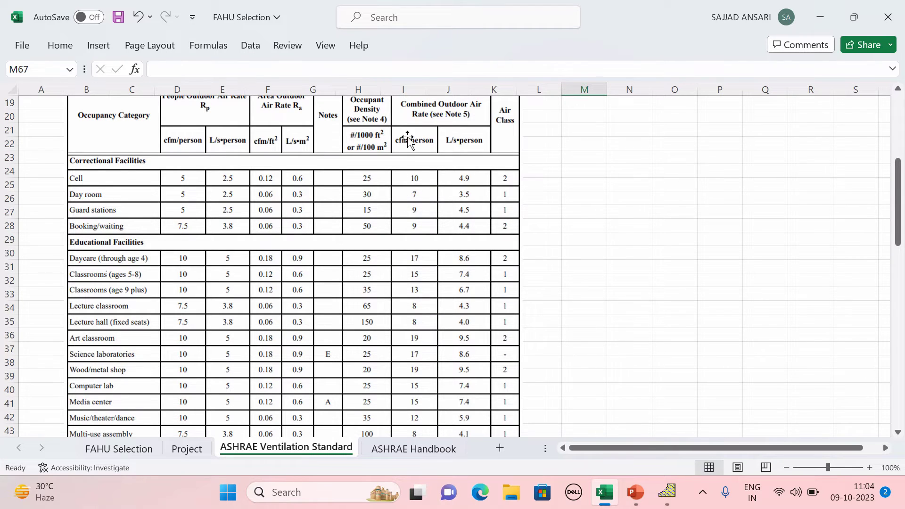
scroll(389, 203, up, 1)
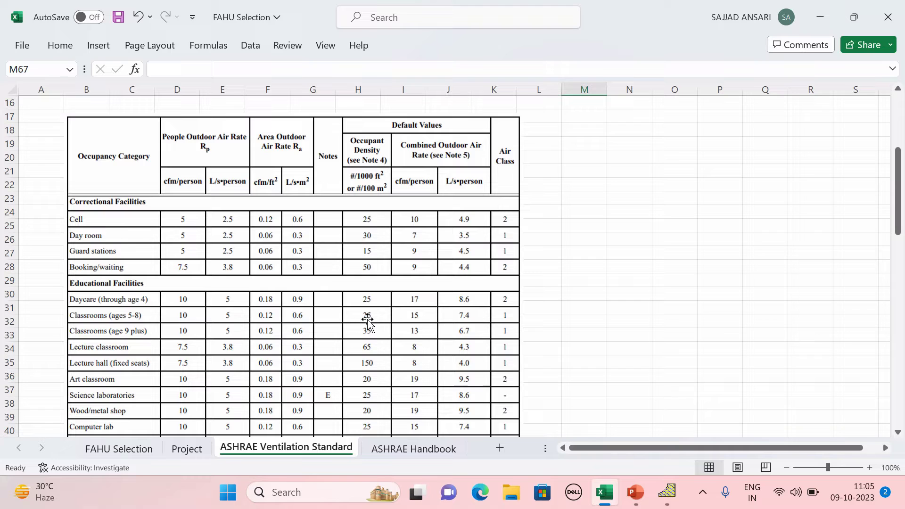
Step: Enter 30, 32, 2 and 10 people for the two classrooms, office and Lobby
click(113, 449)
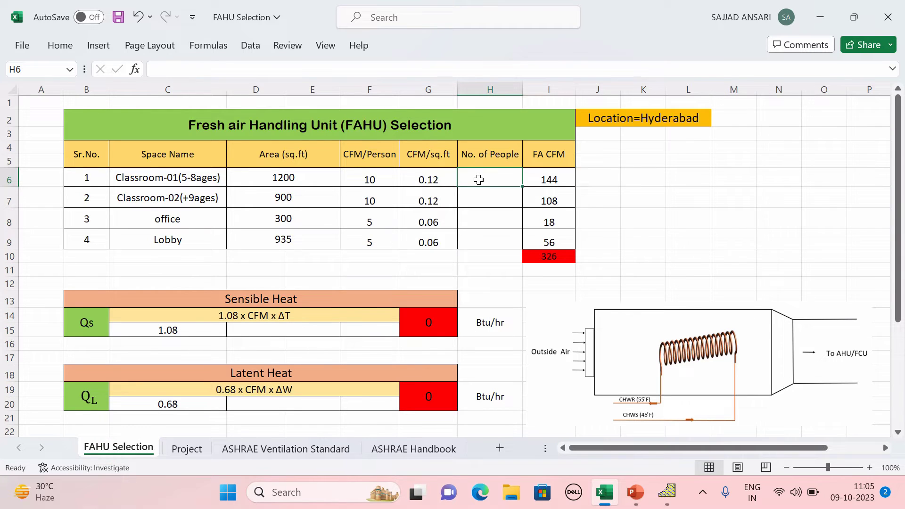
text(30)
key(Return)
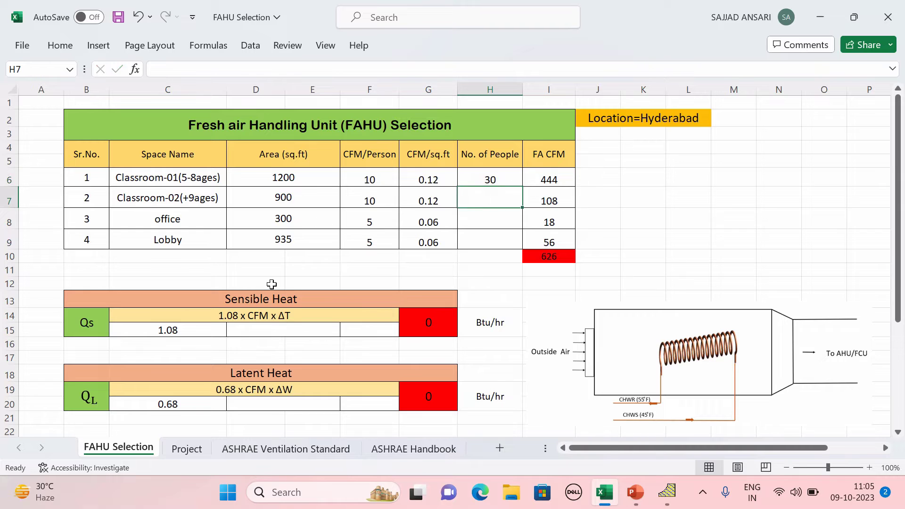
click(255, 449)
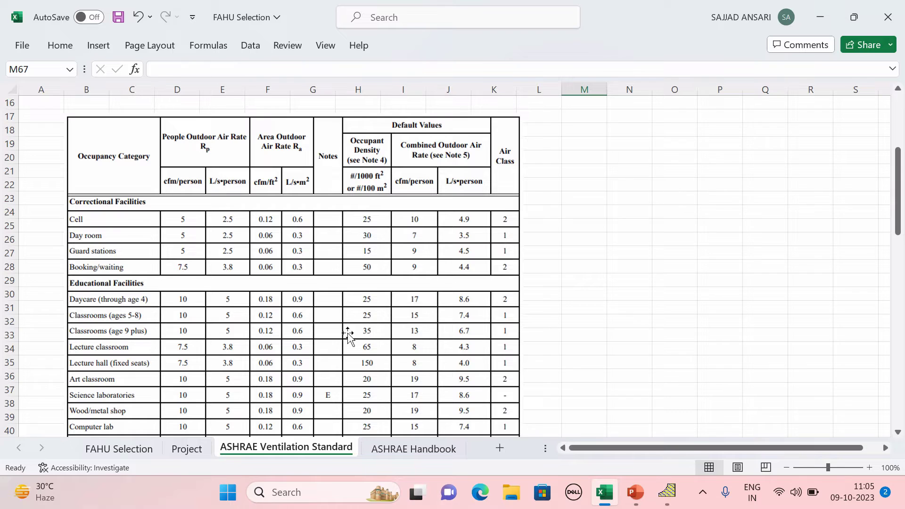
click(111, 452)
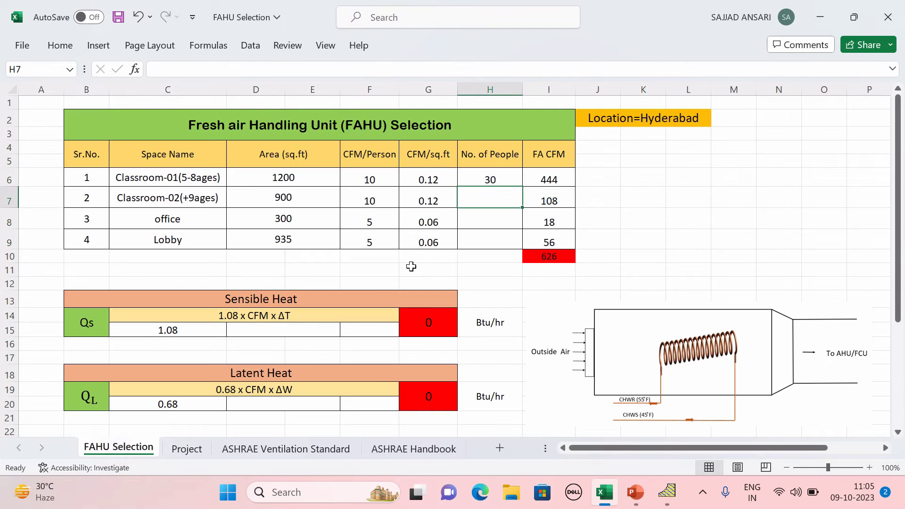
text(32)
key(Return)
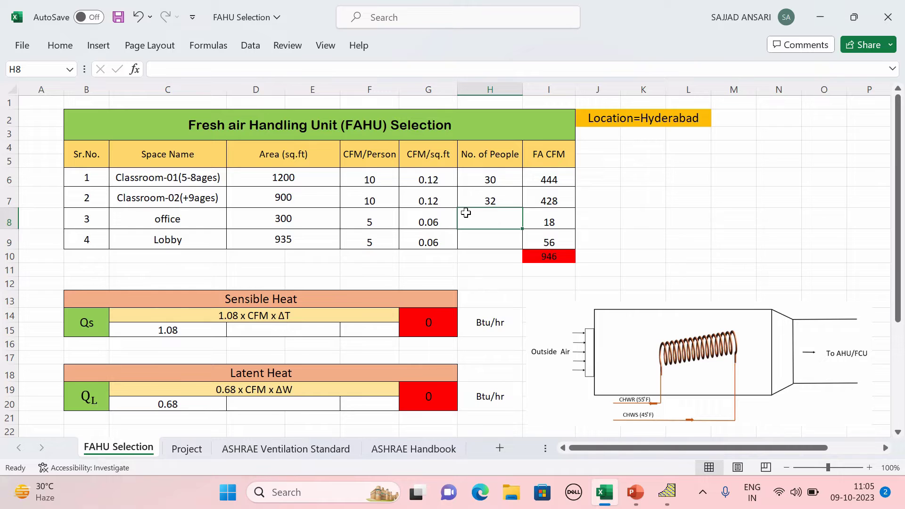
text(2)
key(Return)
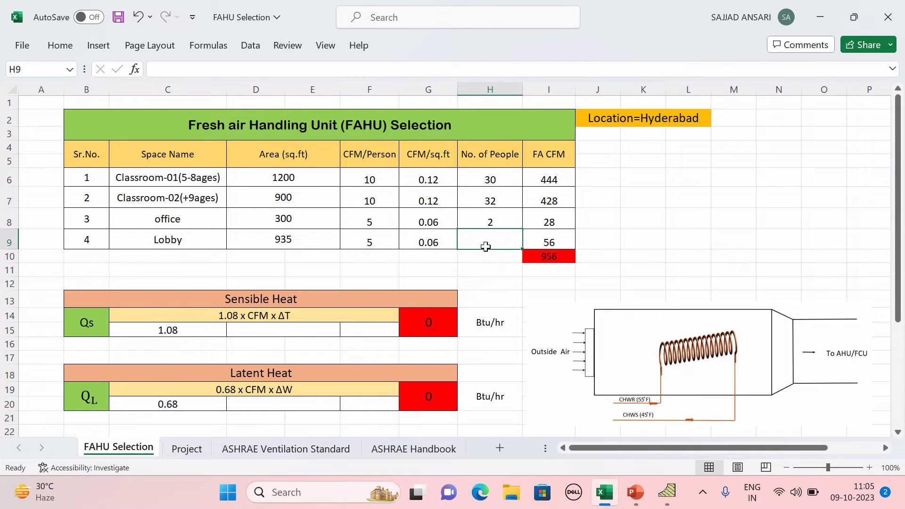
text(10)
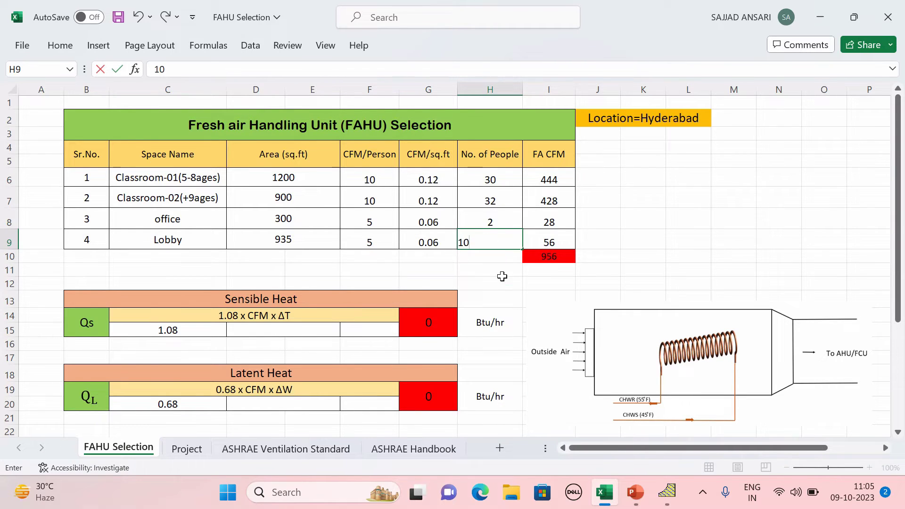
click(501, 276)
click(551, 182)
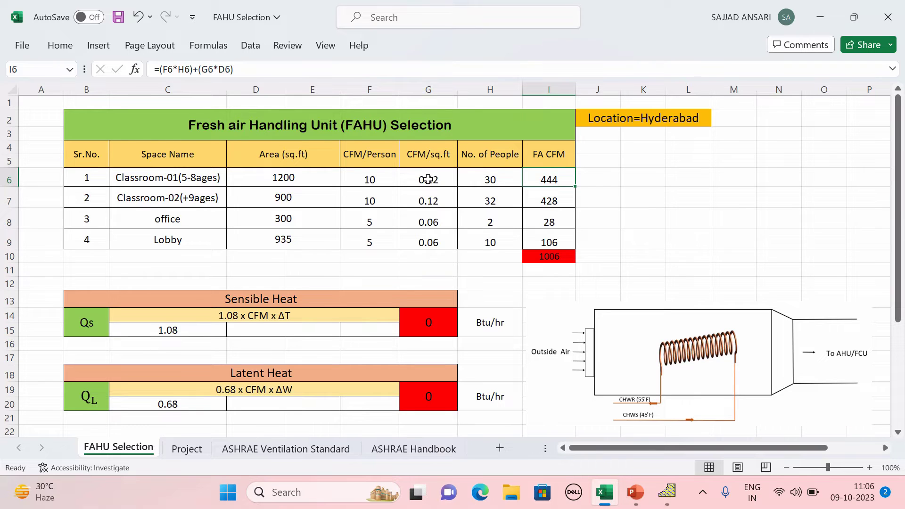
Step: Check the FA CFM formulas for each space and the total SUM
click(554, 202)
click(553, 224)
click(541, 239)
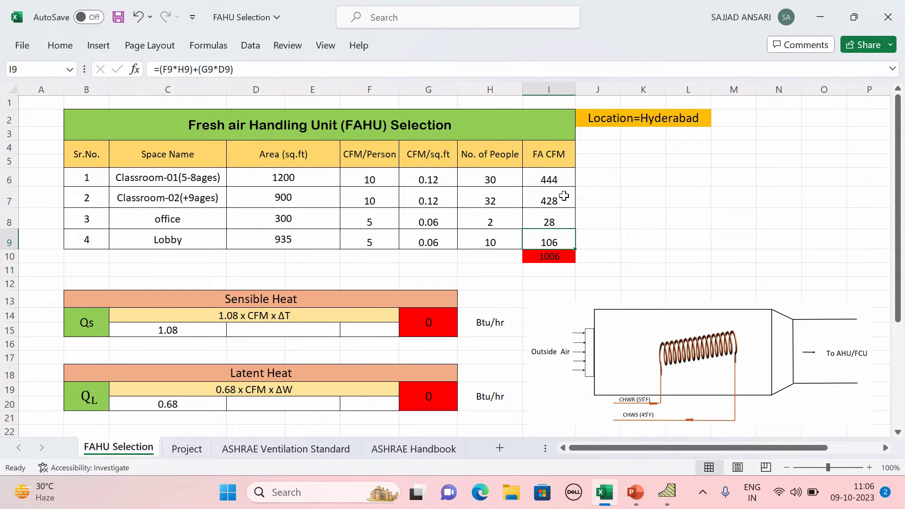
click(549, 260)
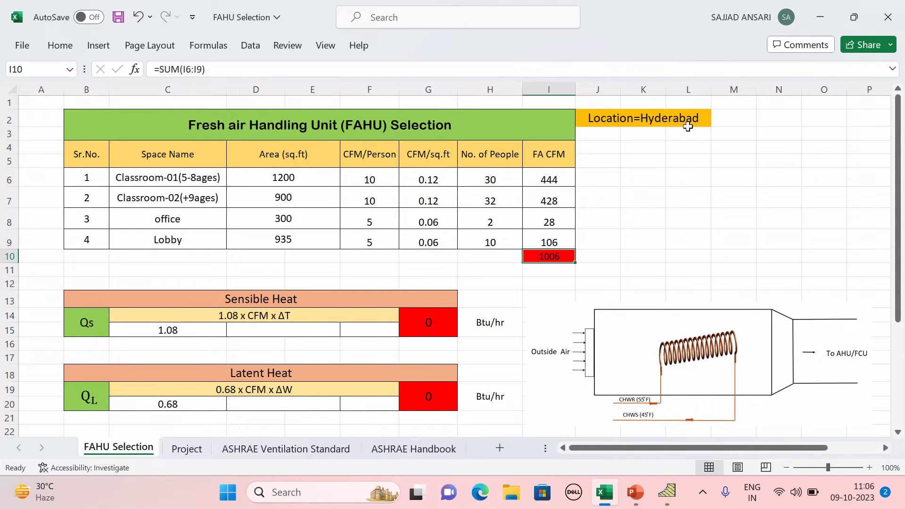
Step: Review the FAHU diagram and Hyderabad location, then bring up the ASHRAE Handbook design data
scroll(532, 325, down, 1)
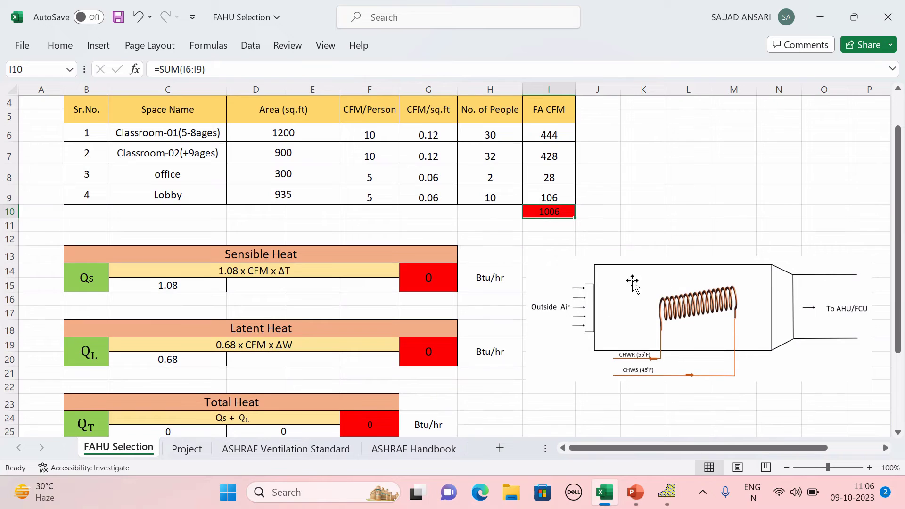
click(631, 312)
click(630, 222)
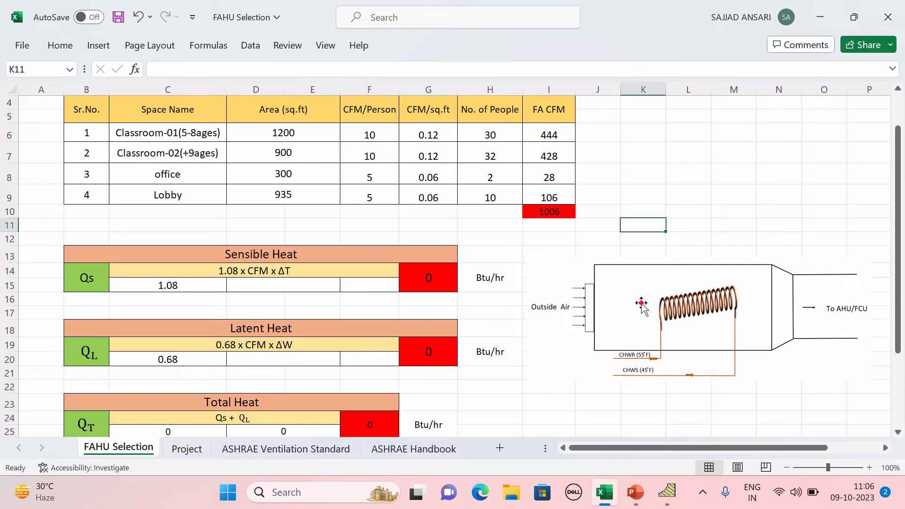
click(641, 304)
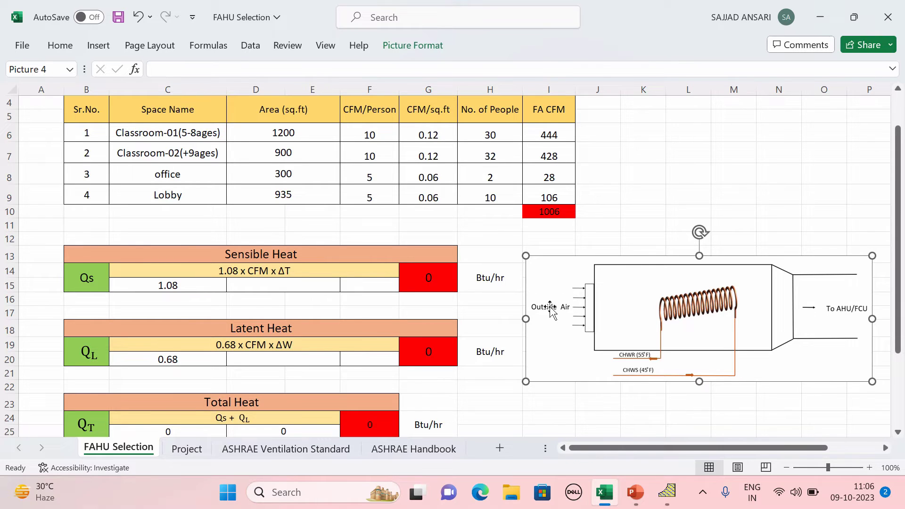
scroll(542, 307, up, 1)
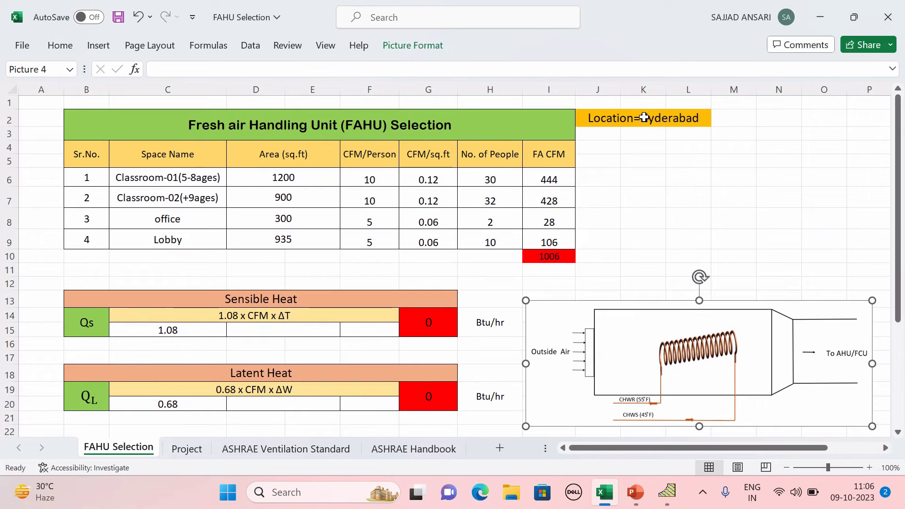
click(644, 134)
click(666, 122)
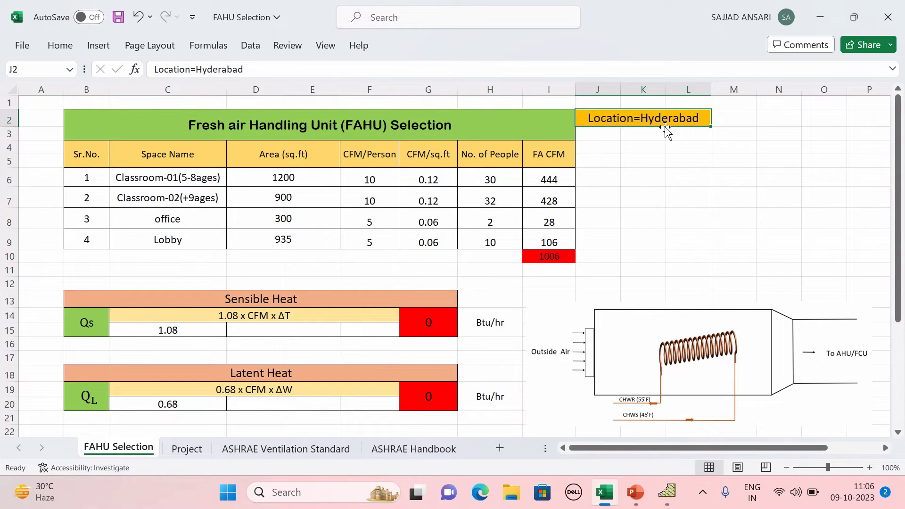
click(429, 451)
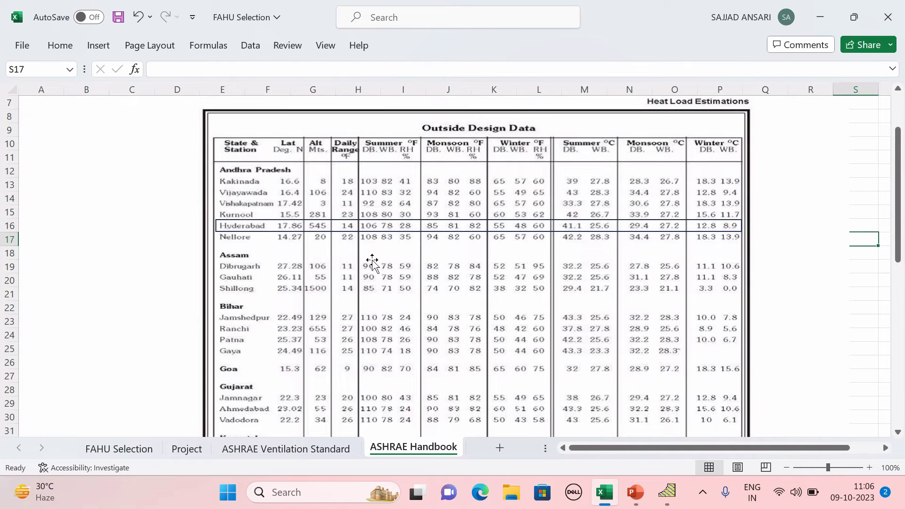
scroll(424, 222, up, 1)
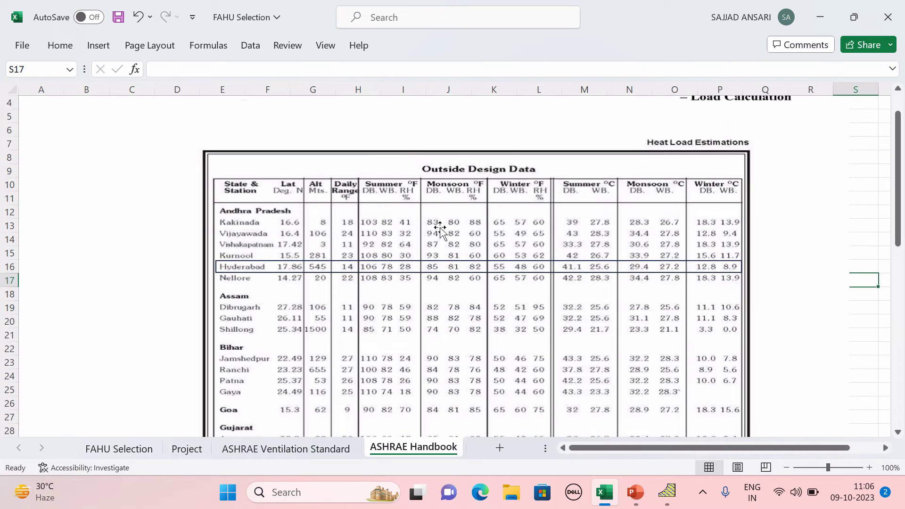
scroll(452, 165, down, 1)
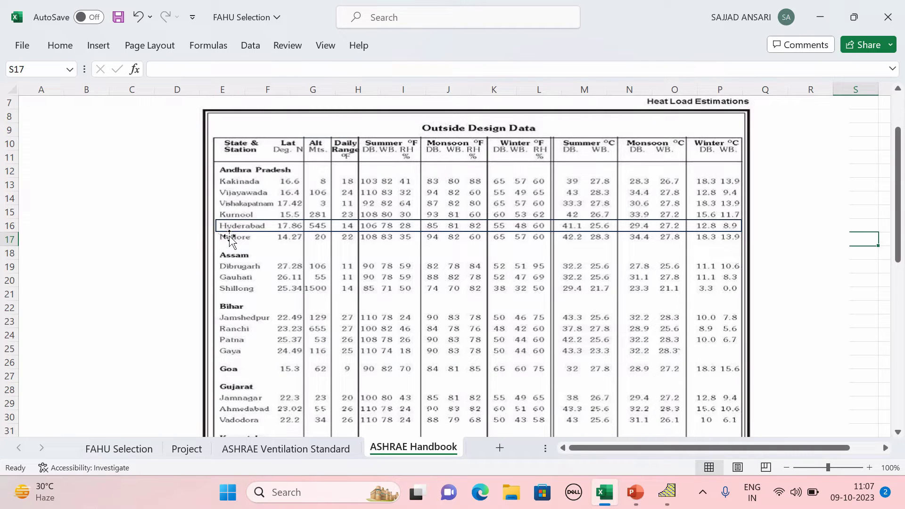
scroll(253, 302, down, 4)
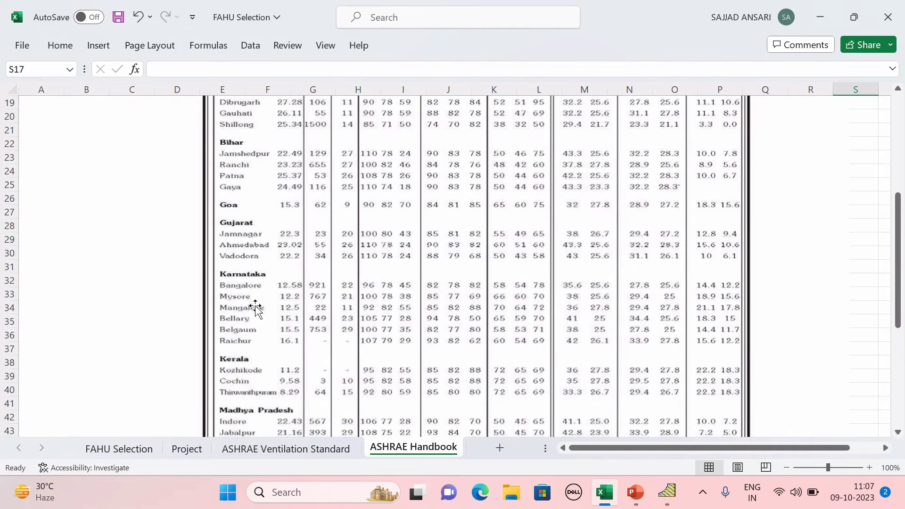
scroll(255, 311, down, 2)
scroll(260, 382, up, 3)
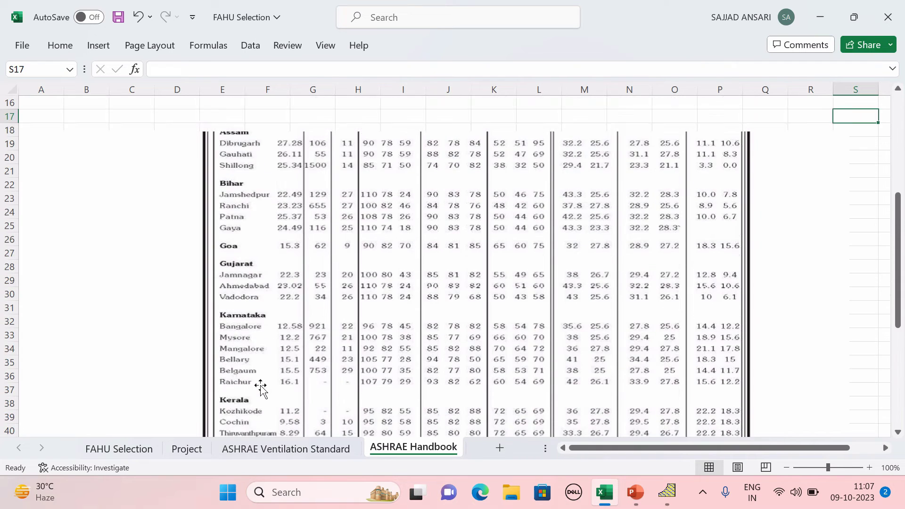
scroll(261, 387, up, 4)
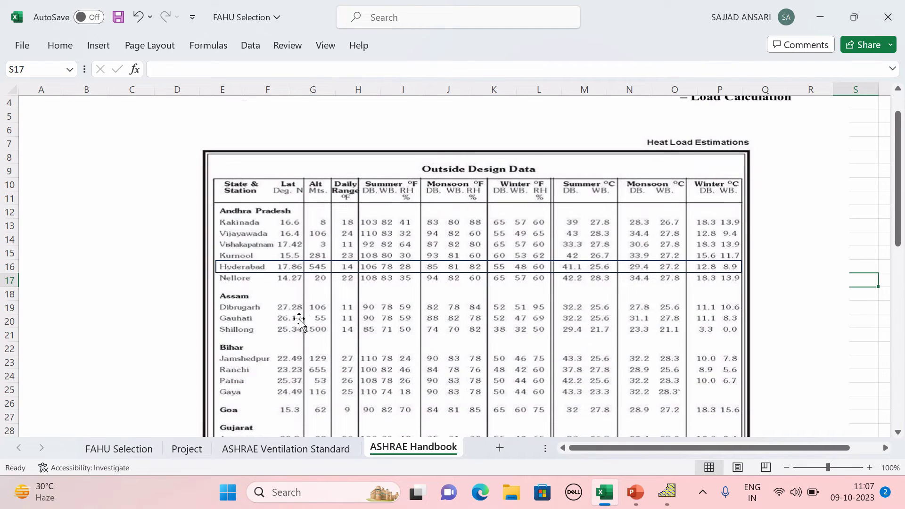
scroll(302, 283, down, 1)
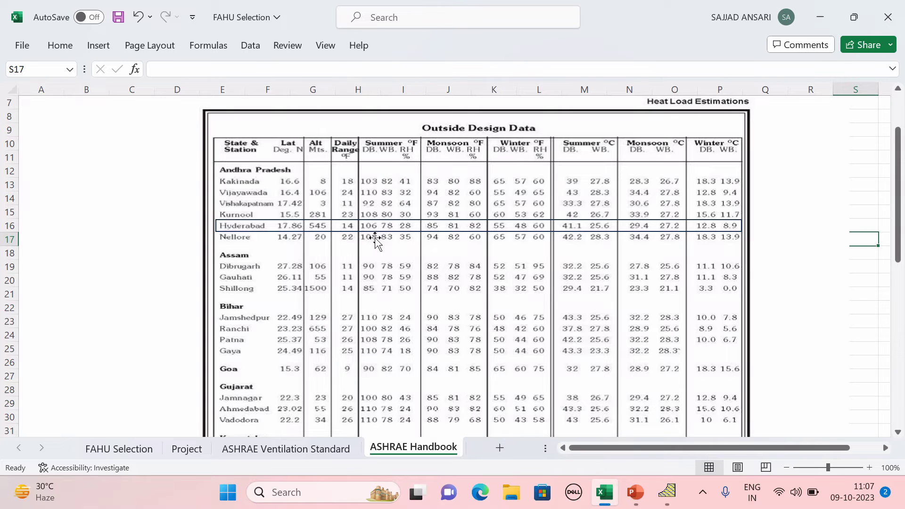
click(119, 449)
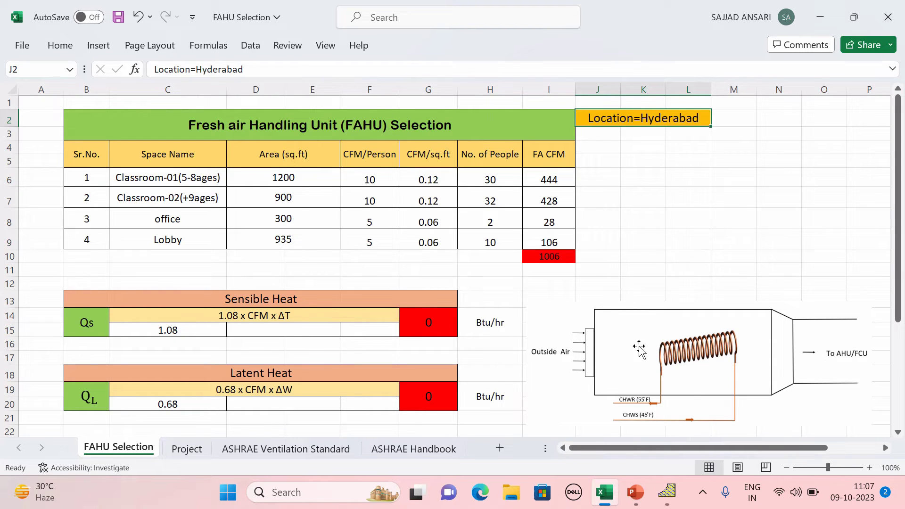
scroll(633, 336, down, 1)
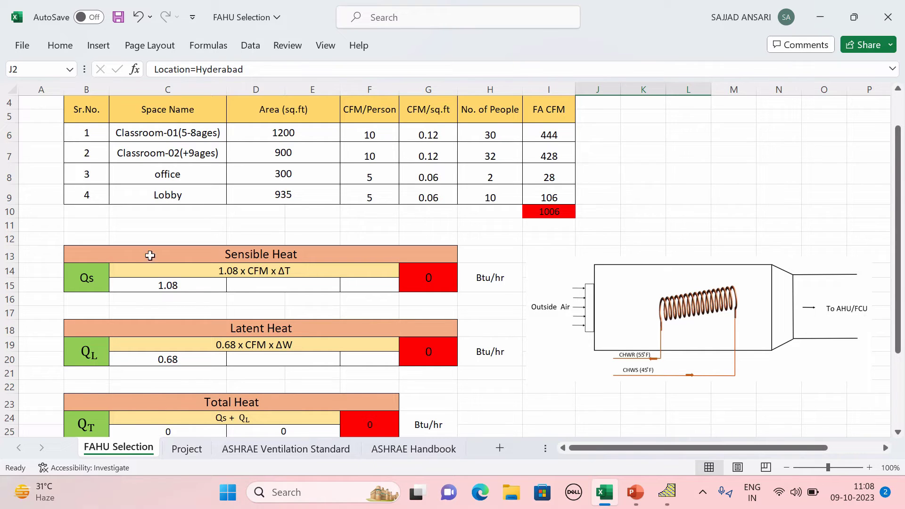
click(555, 210)
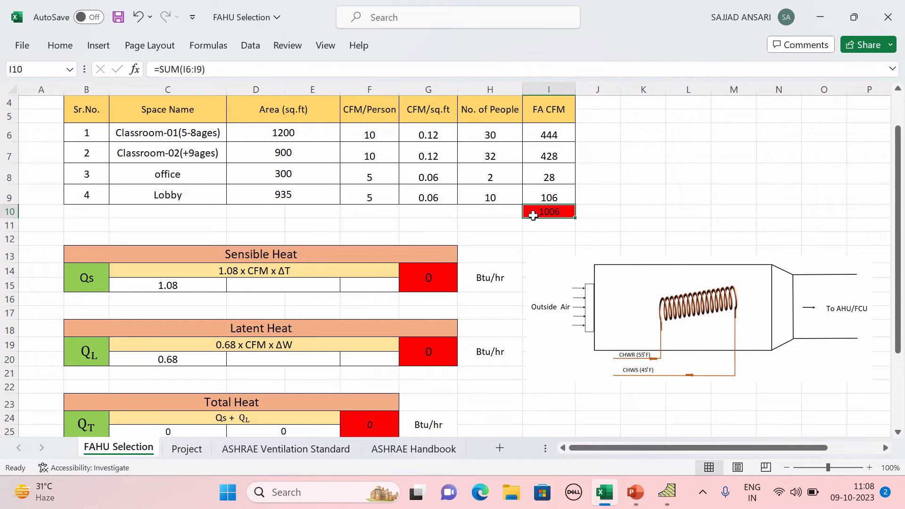
Step: Enter 1006 CFM and a ΔT of 30 in the sensible heat formula
double_click(277, 282)
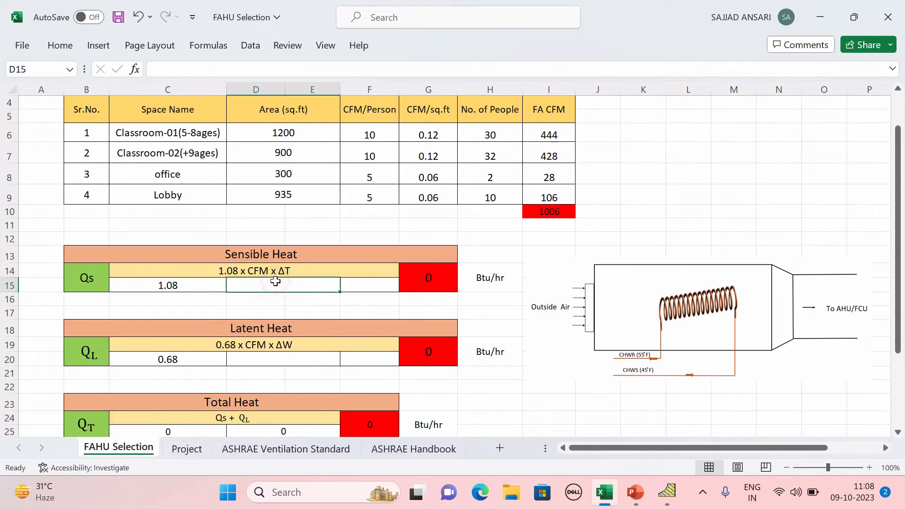
text(1006)
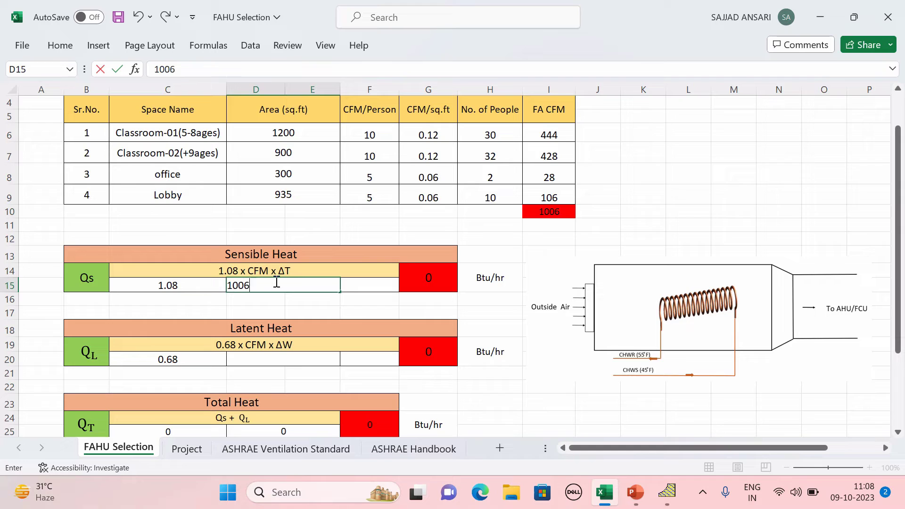
click(300, 313)
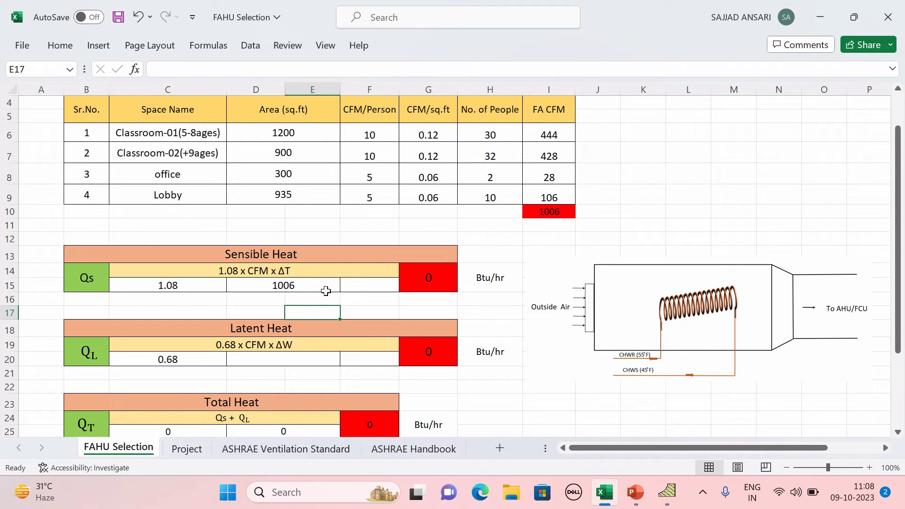
click(353, 288)
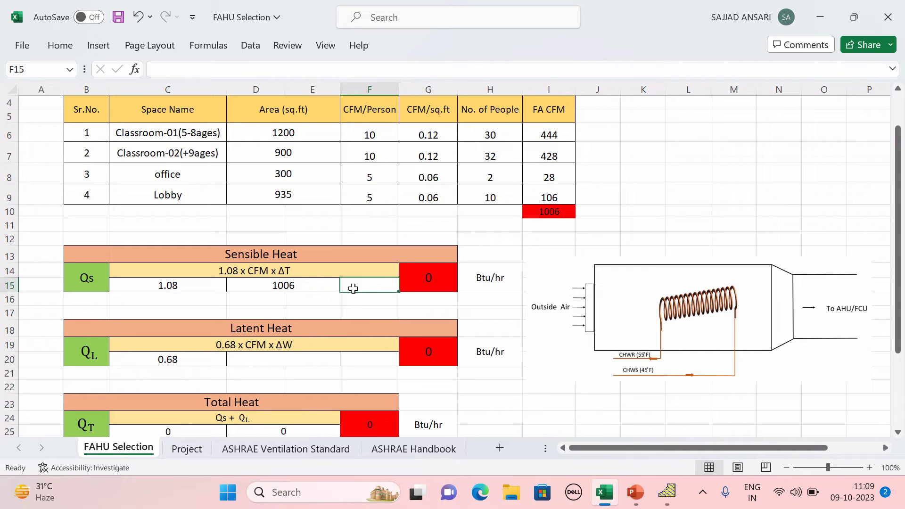
double_click(354, 289)
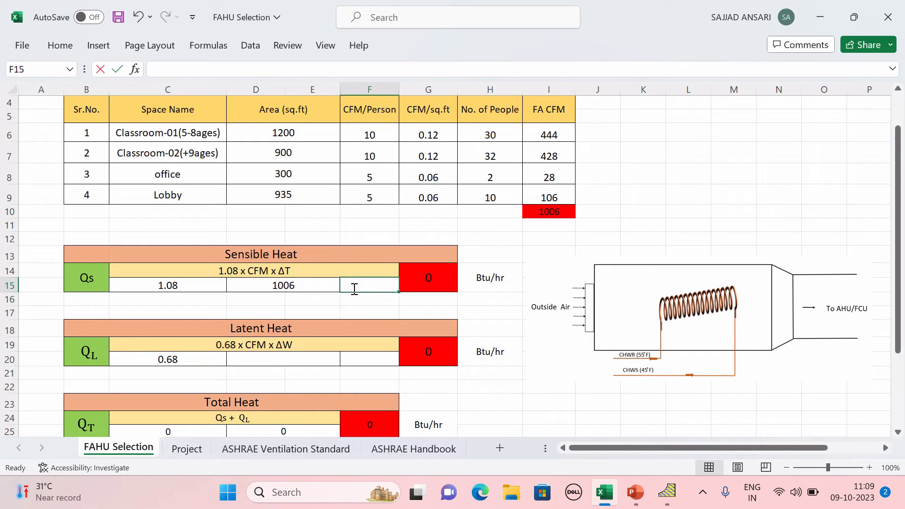
text(30)
click(505, 307)
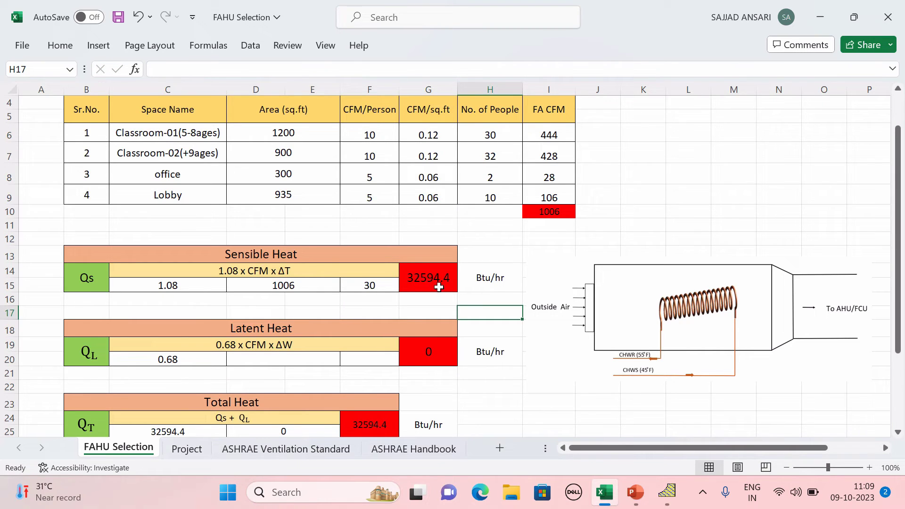
scroll(283, 227, down, 2)
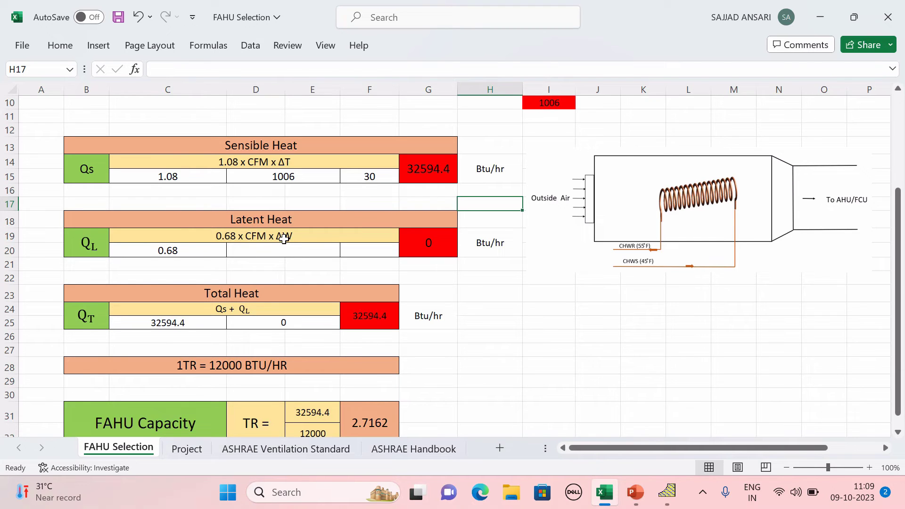
Step: Enter 1006 CFM in the latent heat block and select its ΔW cell
click(261, 250)
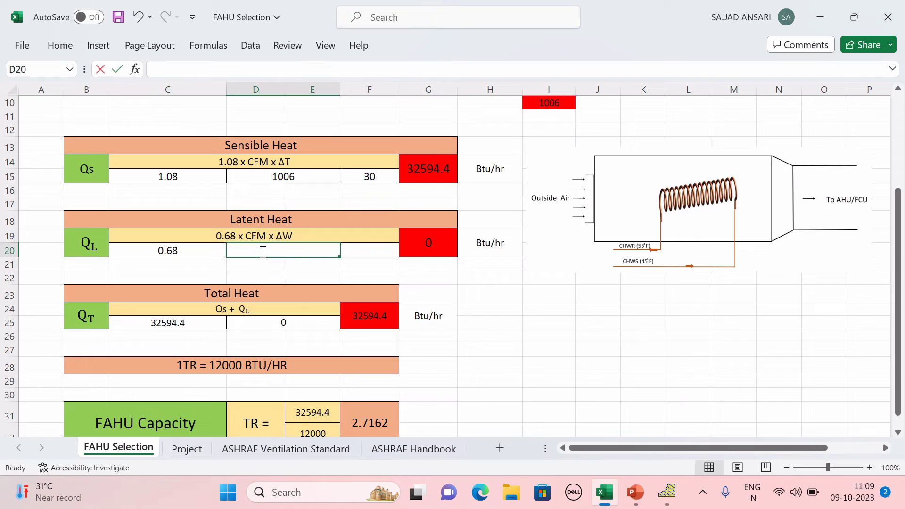
text(1006)
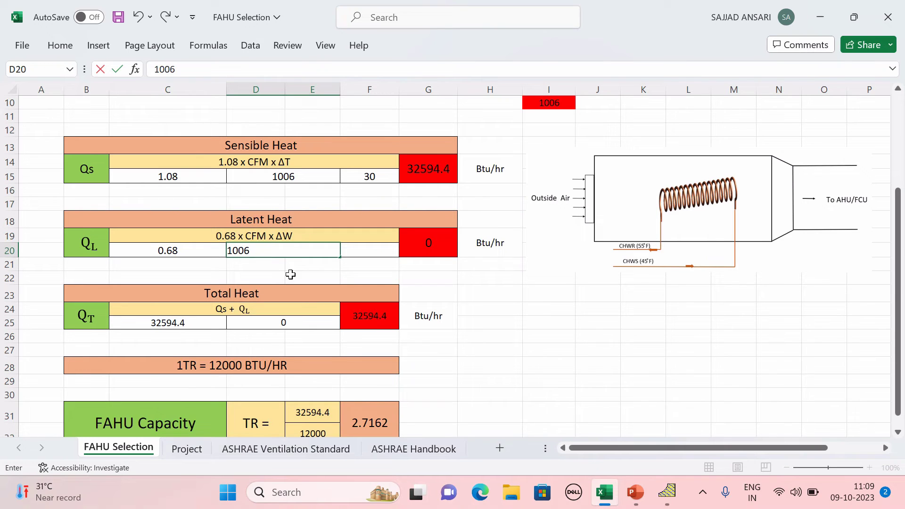
click(291, 275)
click(286, 236)
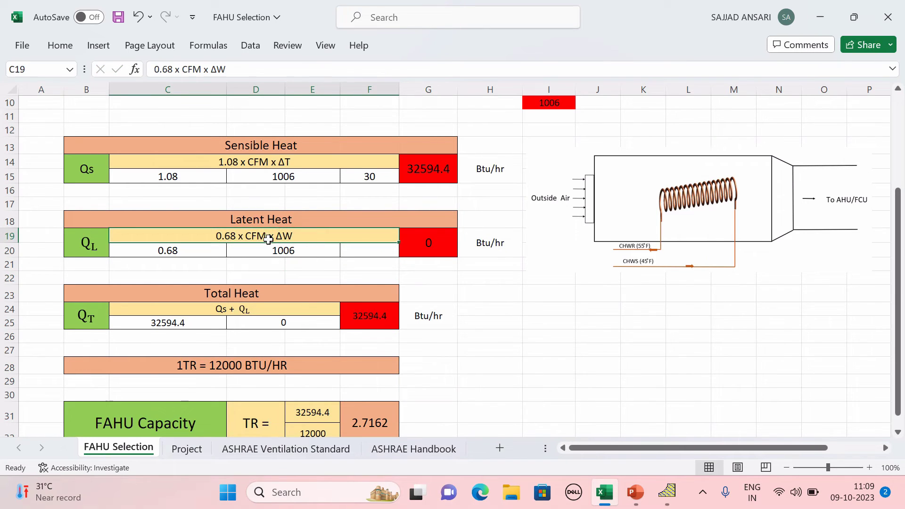
click(370, 249)
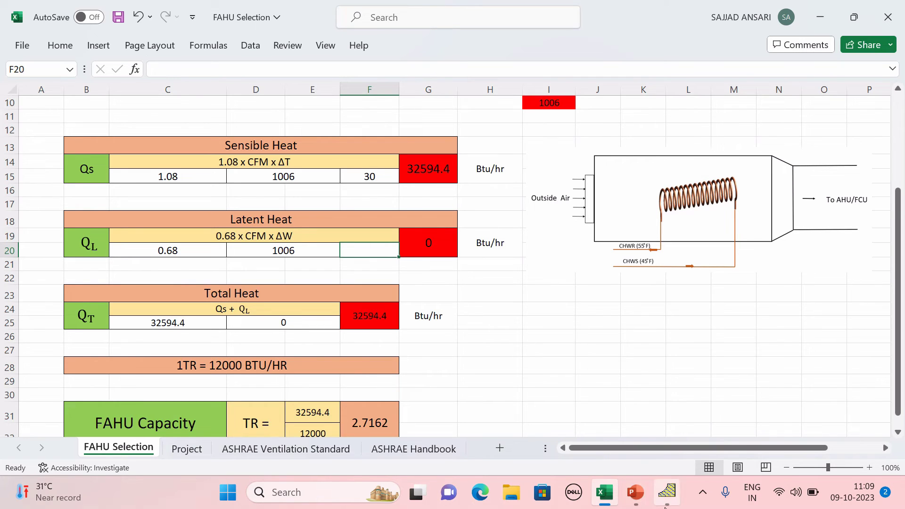
mouse_move(680, 503)
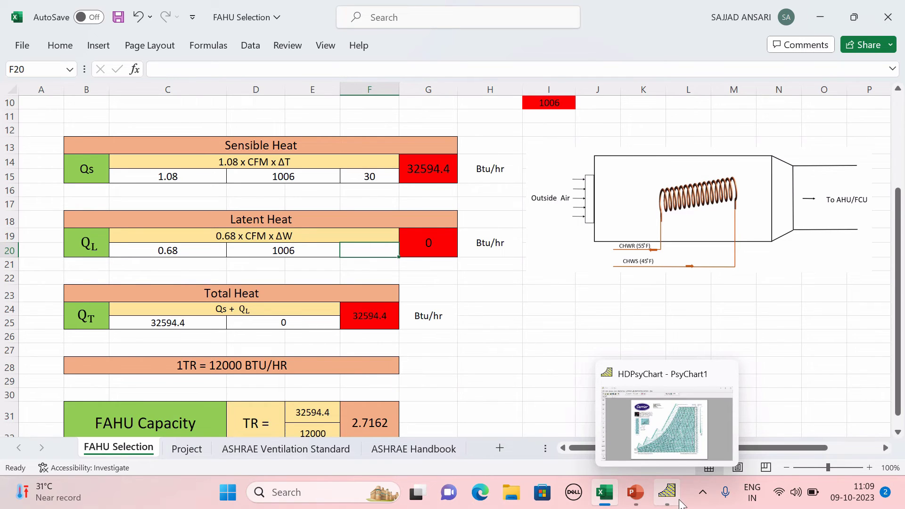
Step: Add a Hyderabad point in Psychrometric Processes at 106 °F dry bulb, 78 °F wet bulb
click(681, 504)
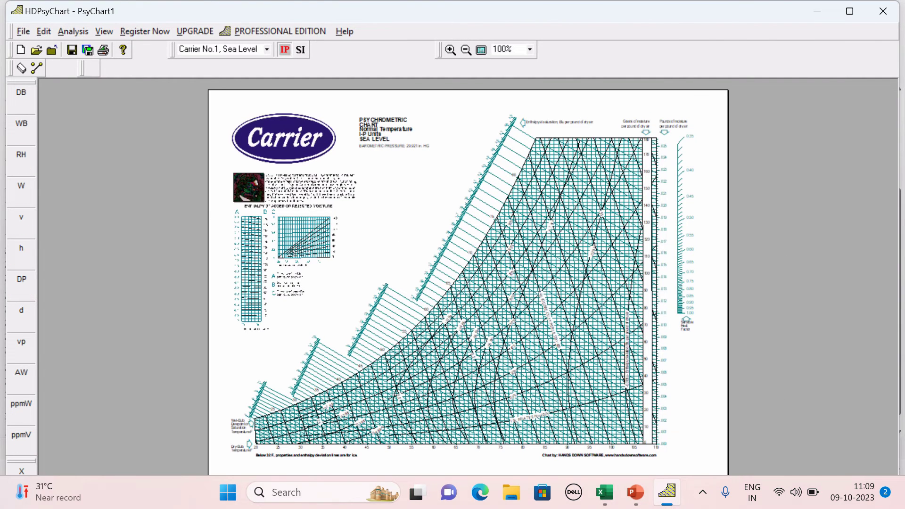
click(34, 71)
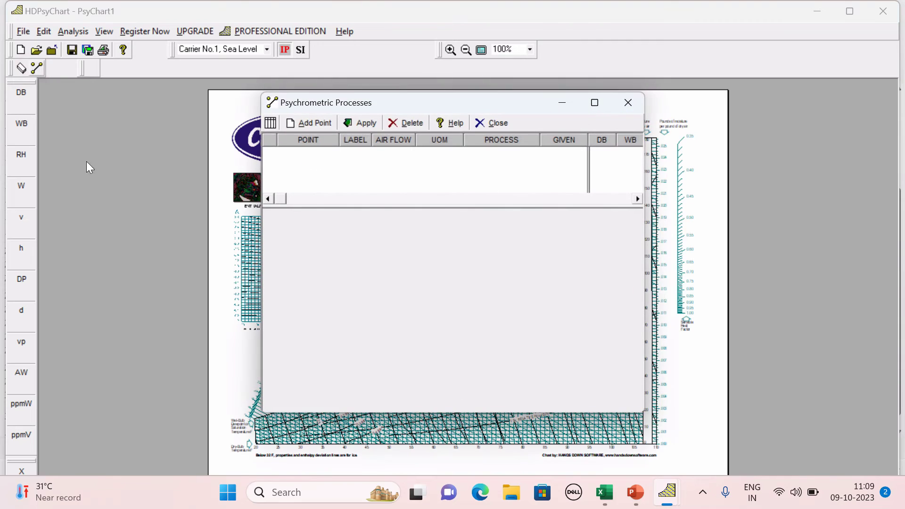
click(304, 126)
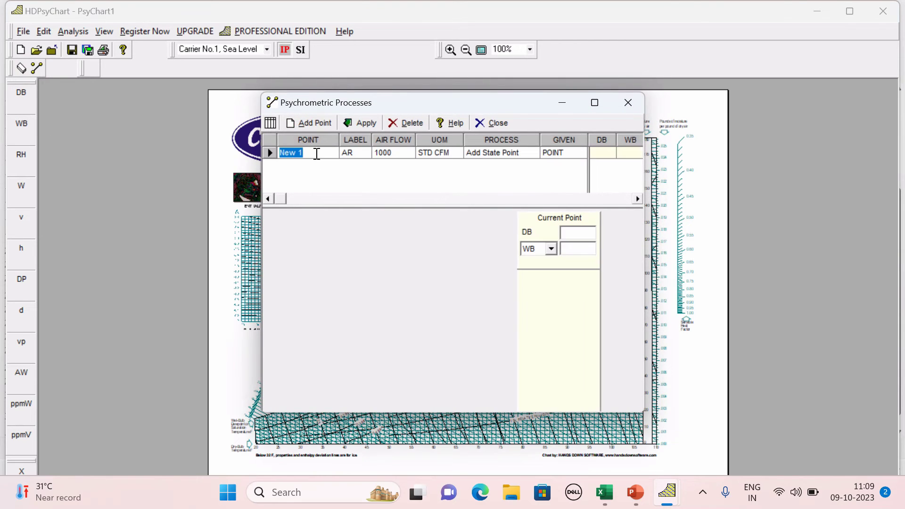
text(Hyderabad)
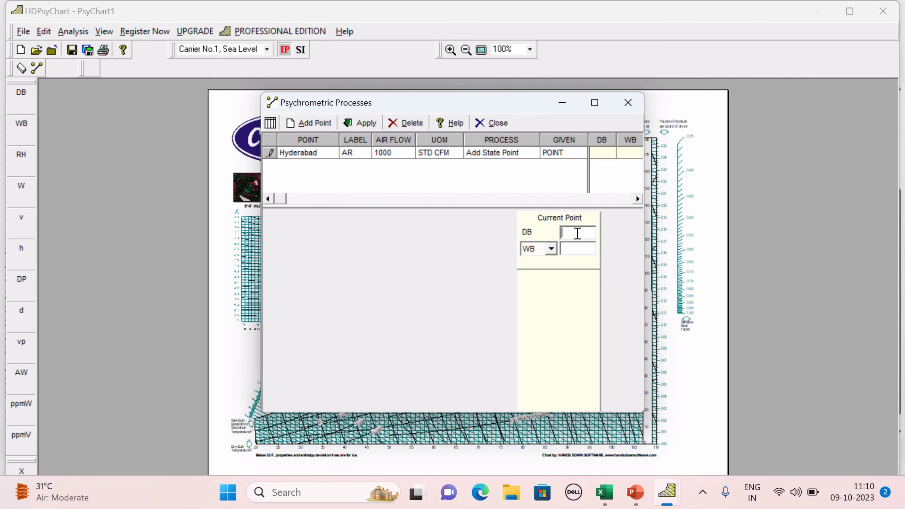
text(106)
click(580, 253)
text(78)
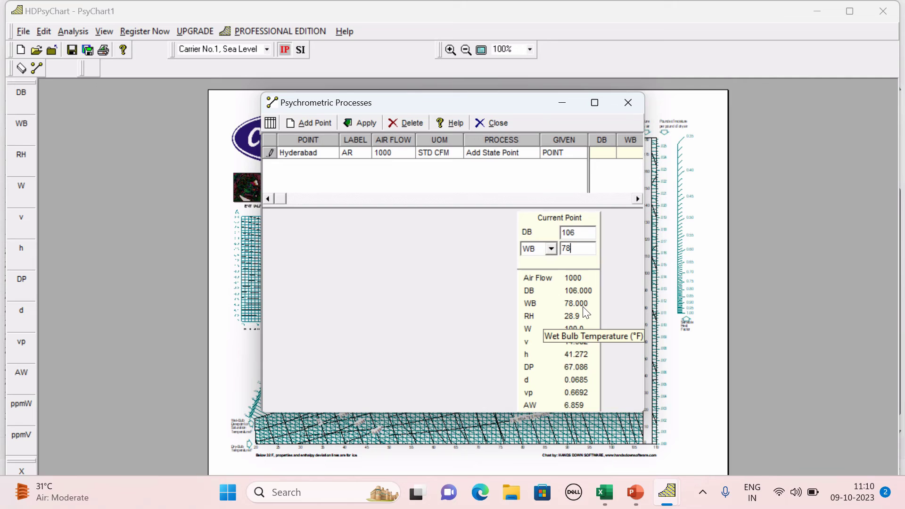
Step: Change the Hyderabad point to 76 °F dry bulb and 50% relative humidity
double_click(581, 233)
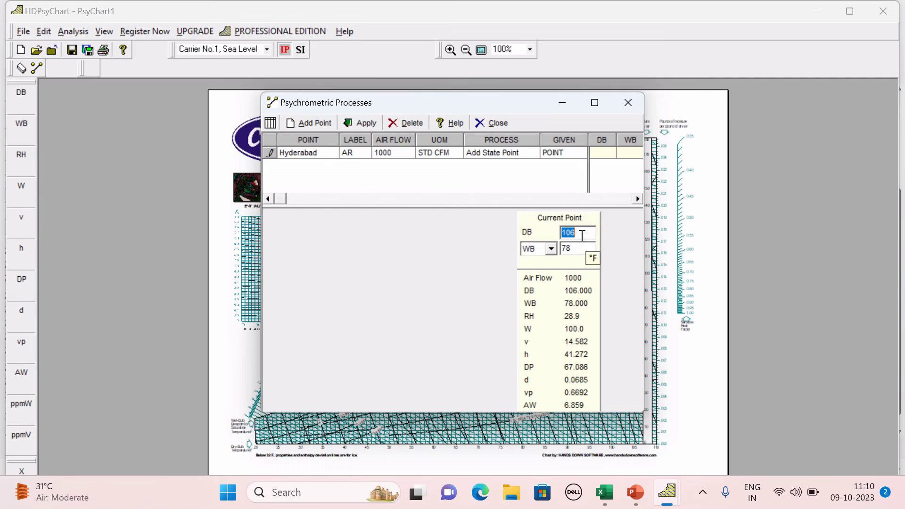
text(76)
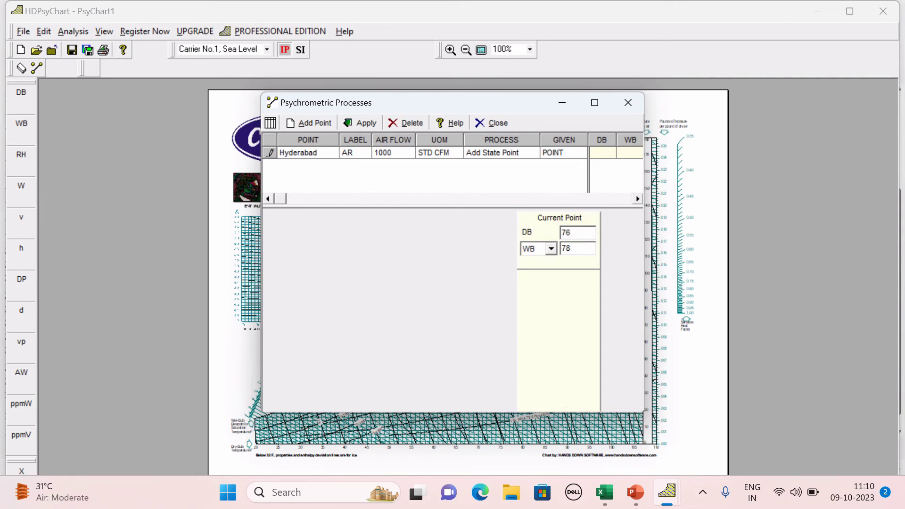
click(551, 250)
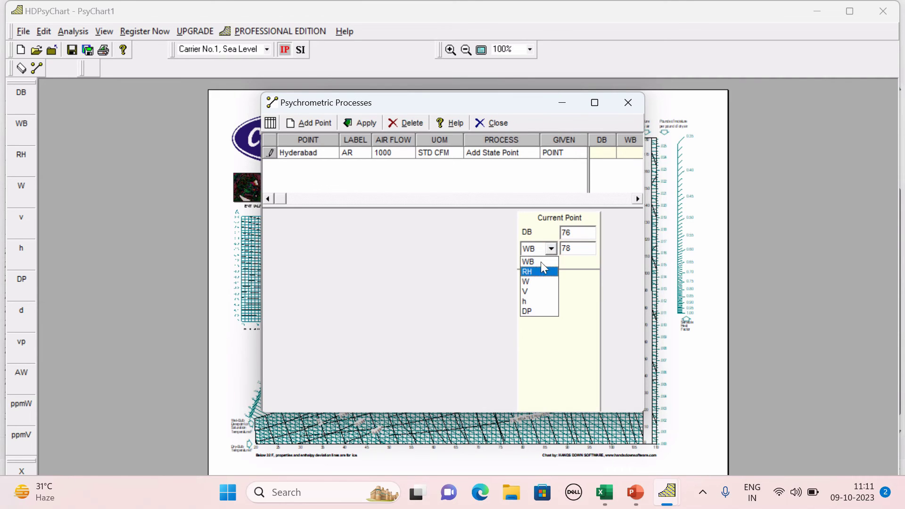
click(530, 272)
double_click(567, 248)
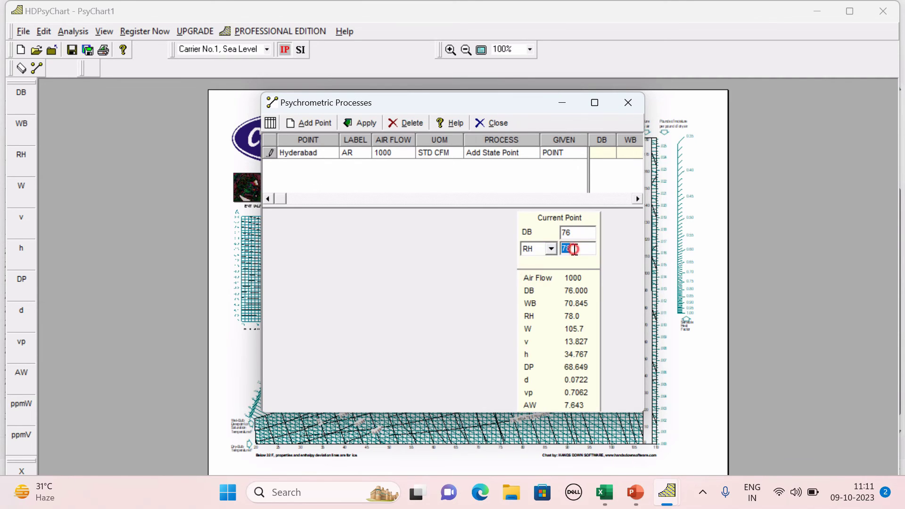
text(50)
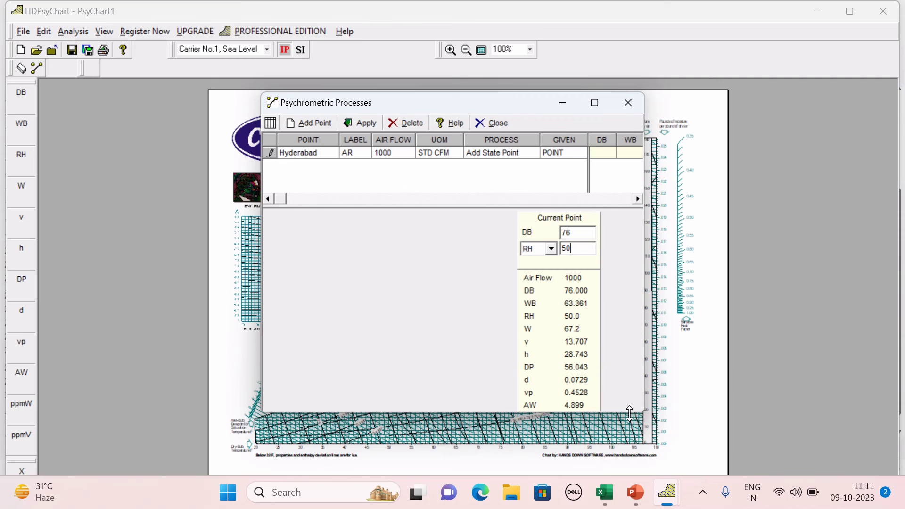
click(603, 494)
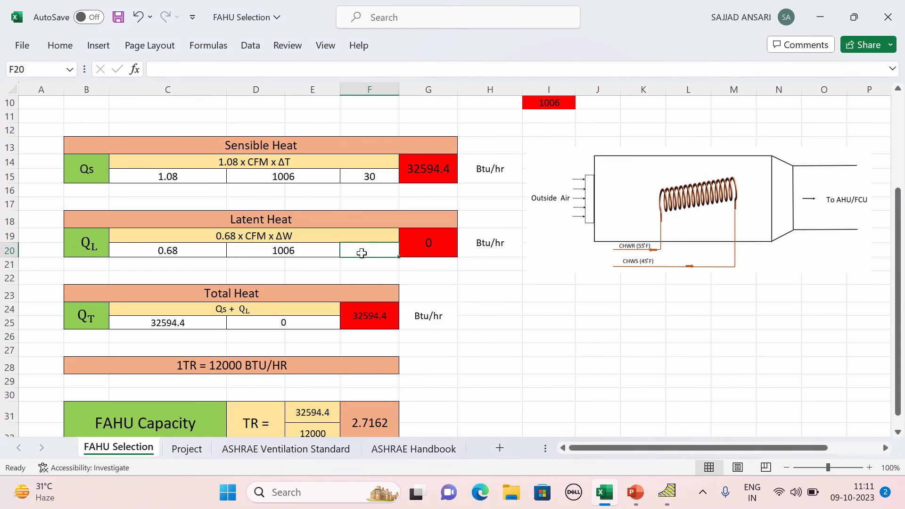
Step: Enter ΔW of 33 in F20, then review the E31 and F31 total-heat and 4.6 TR capacity formulas
text(33)
click(479, 307)
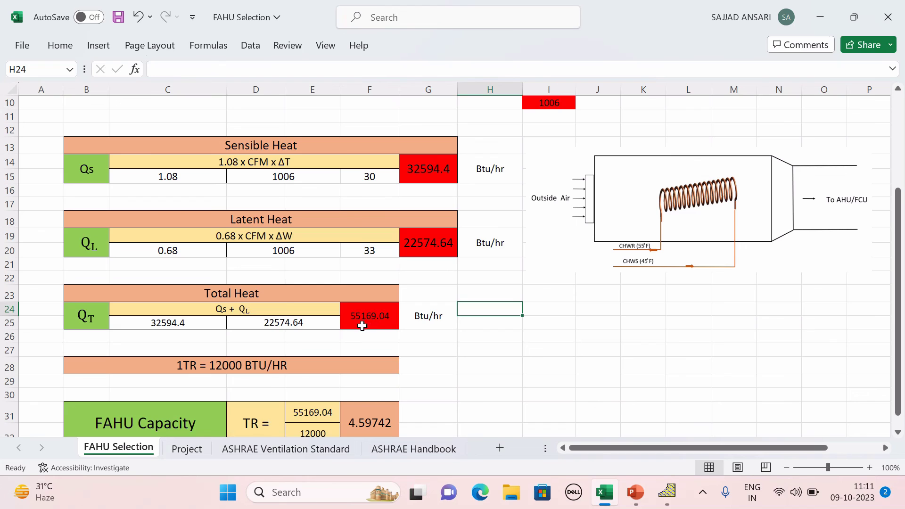
scroll(414, 321, down, 1)
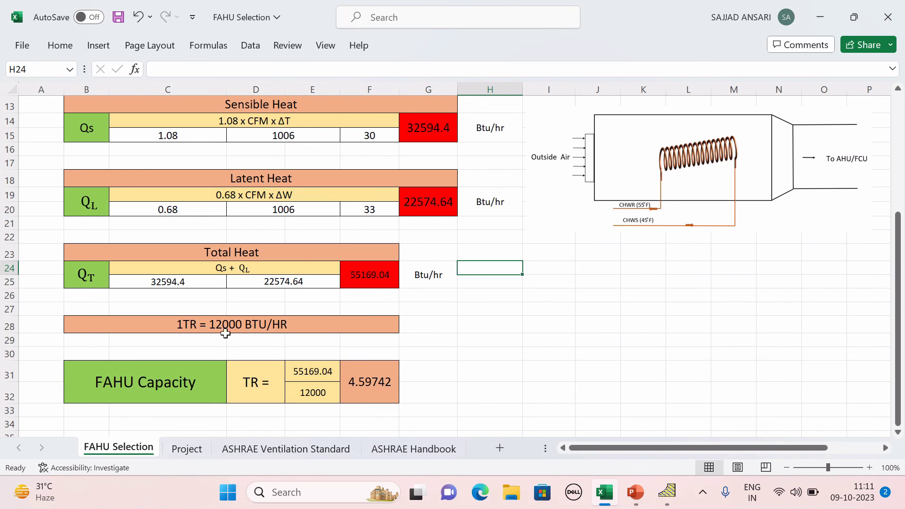
click(308, 376)
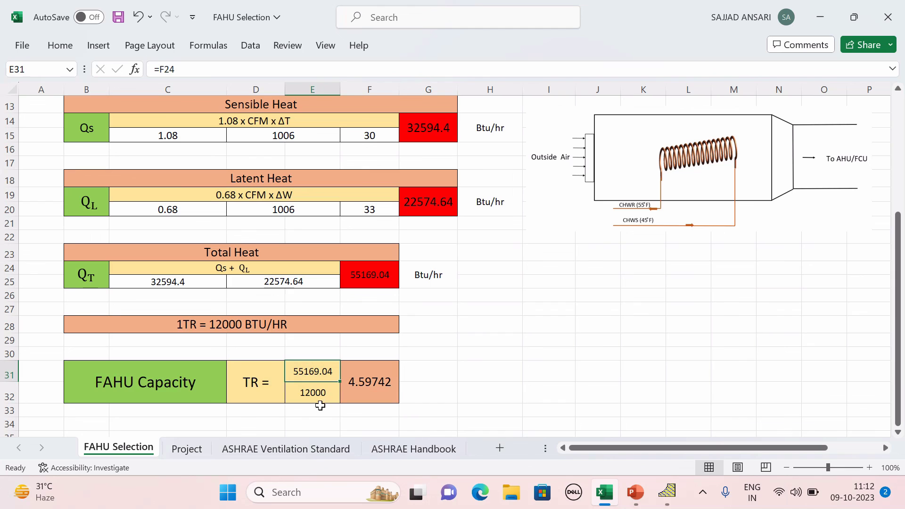
click(394, 392)
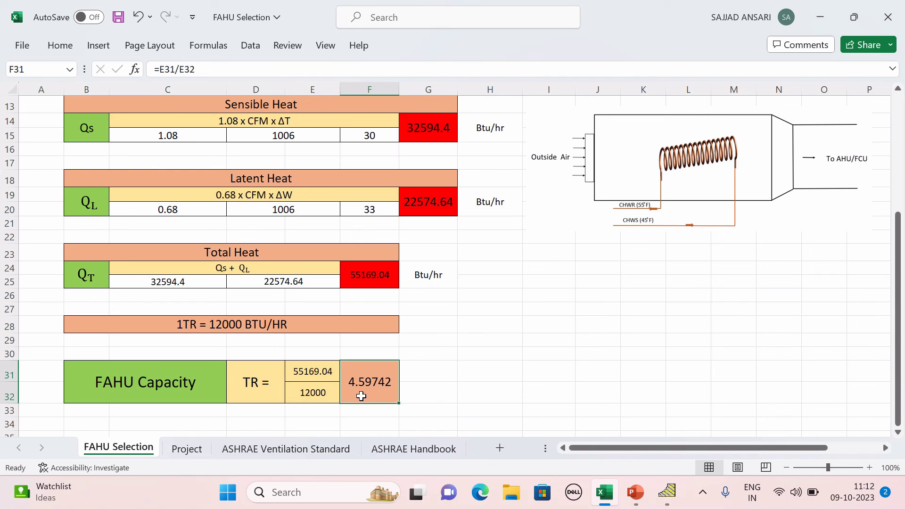
scroll(404, 333, up, 4)
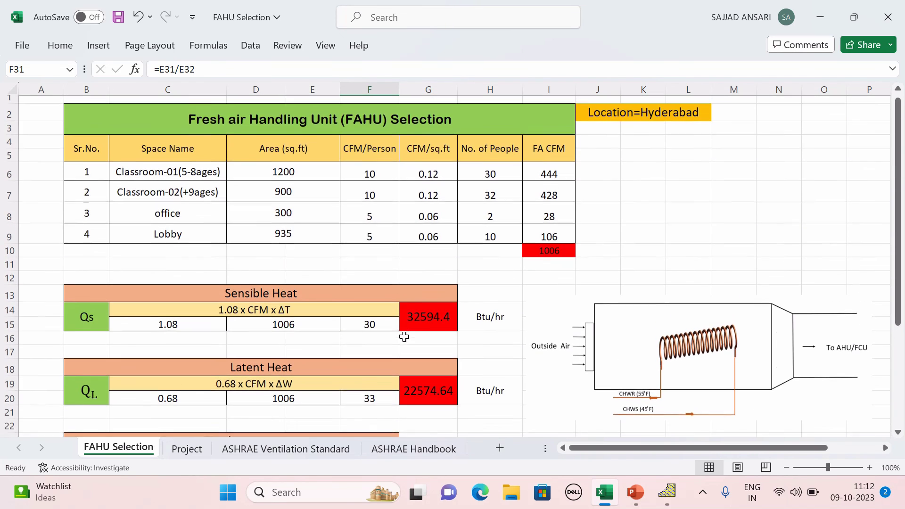